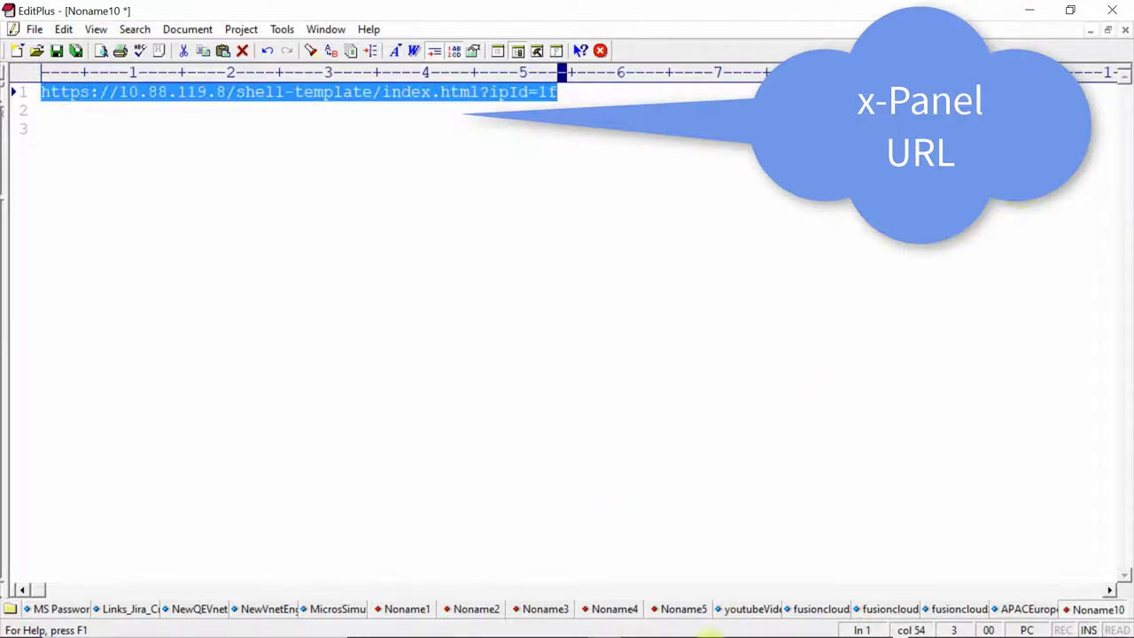
# Bring up Chrome's taskbar jump list, with the x-Panel URL copied from EditPlus
pyautogui.moveTo(709, 631)
pyautogui.rightClick(571, 621)
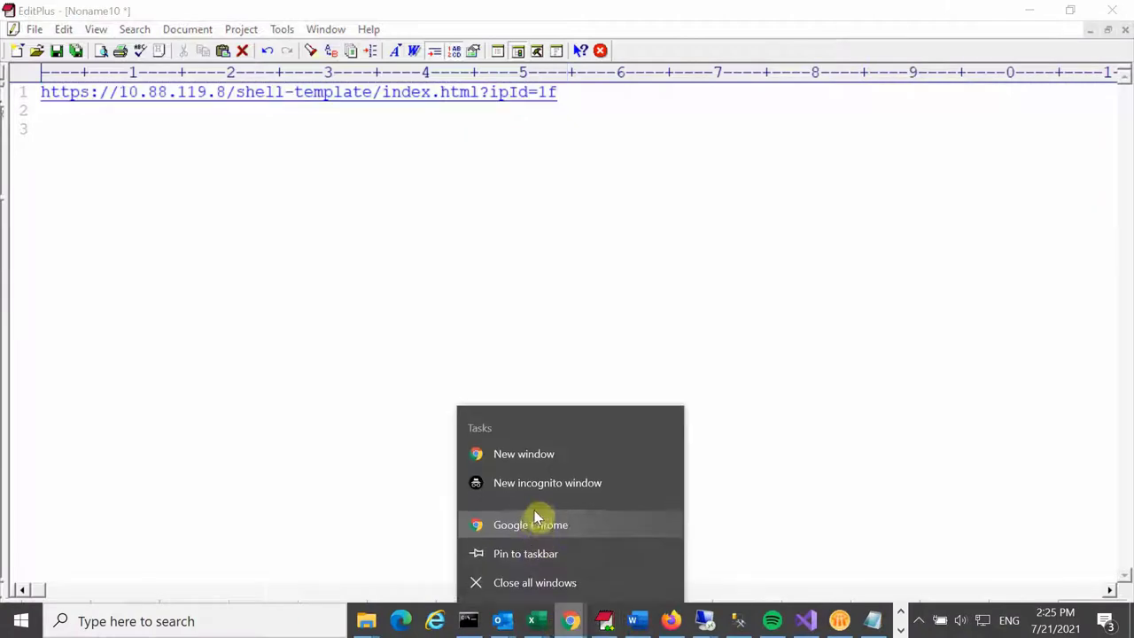
pyautogui.click(534, 524)
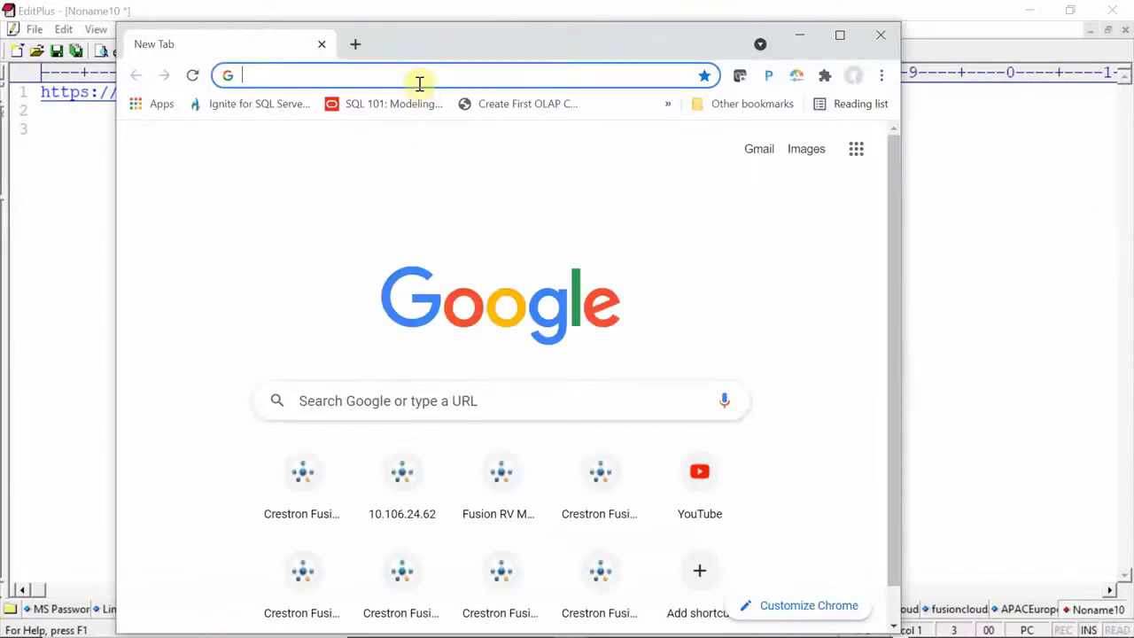
pyautogui.click(419, 83)
pyautogui.write('https://10.88.119.8/shell-template/index.html?ipId=1f')
pyautogui.press('Return')
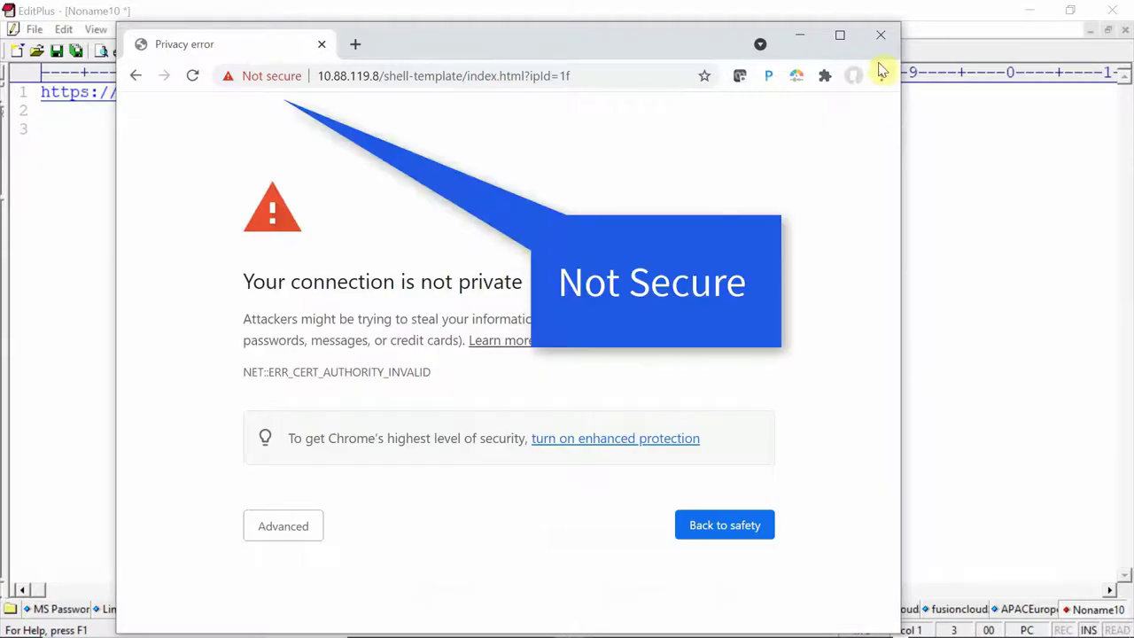
pyautogui.click(842, 36)
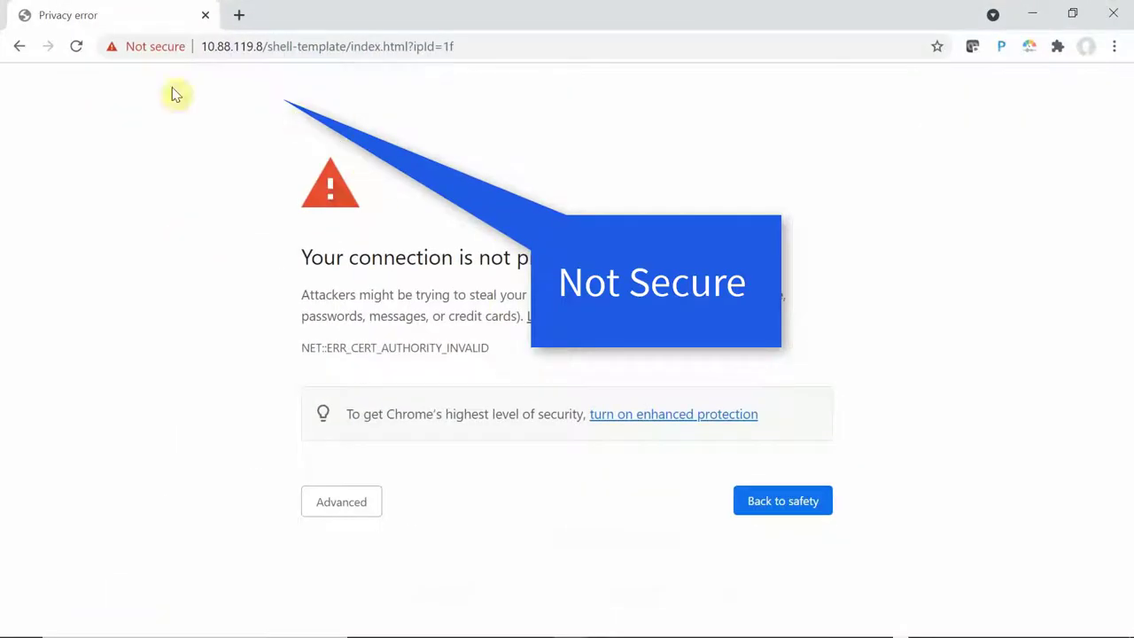
# Open the site's certificate from the Not secure indicator and view its Details
pyautogui.click(152, 49)
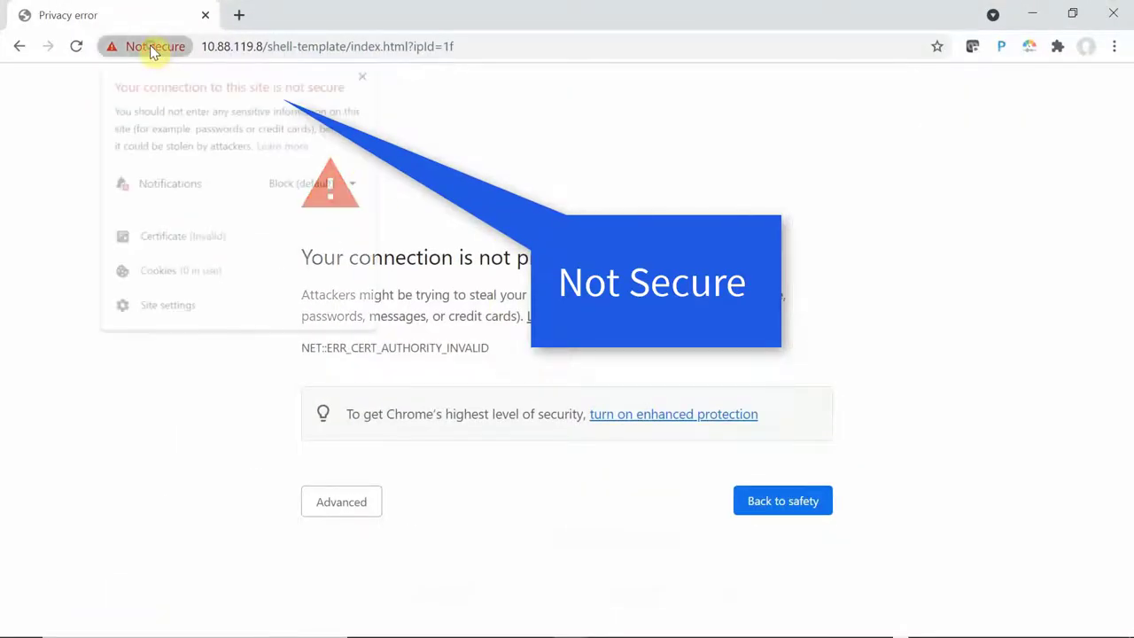
pyautogui.click(159, 235)
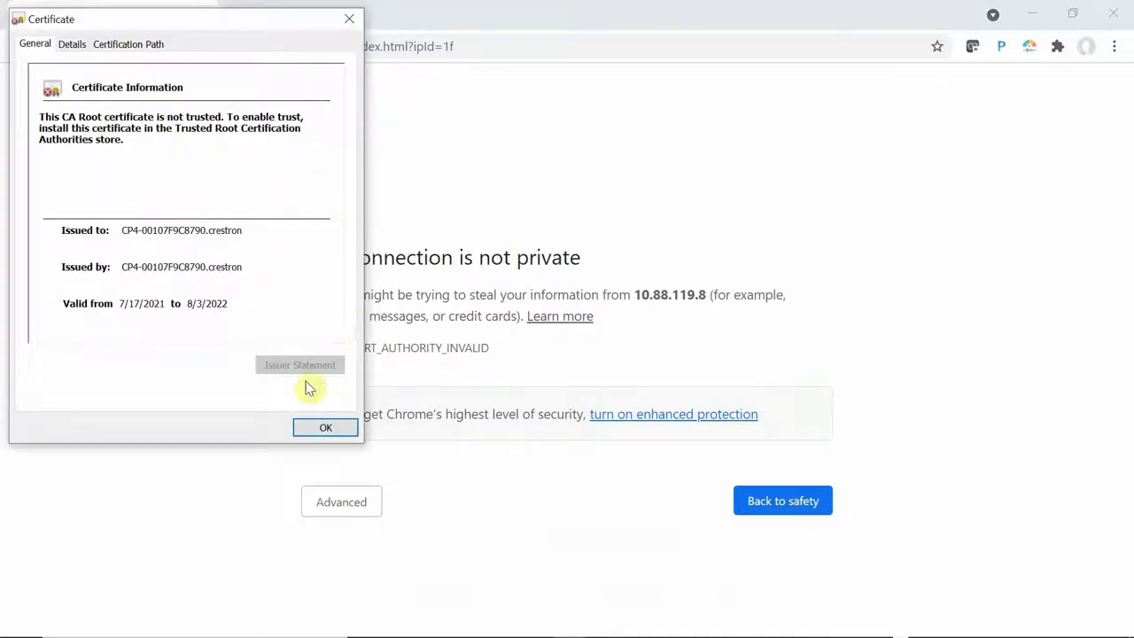
pyautogui.click(73, 45)
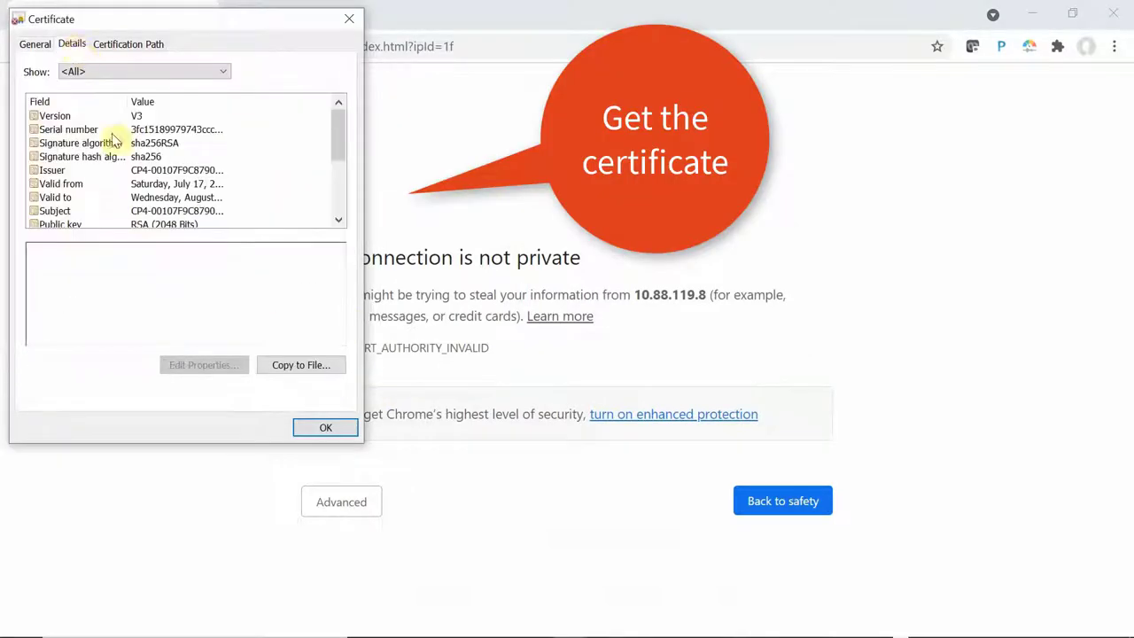
# Export the full certificate chain as PKCS #7 to C:\Temp\RichCert.p7b, replacing the existing file
pyautogui.click(317, 365)
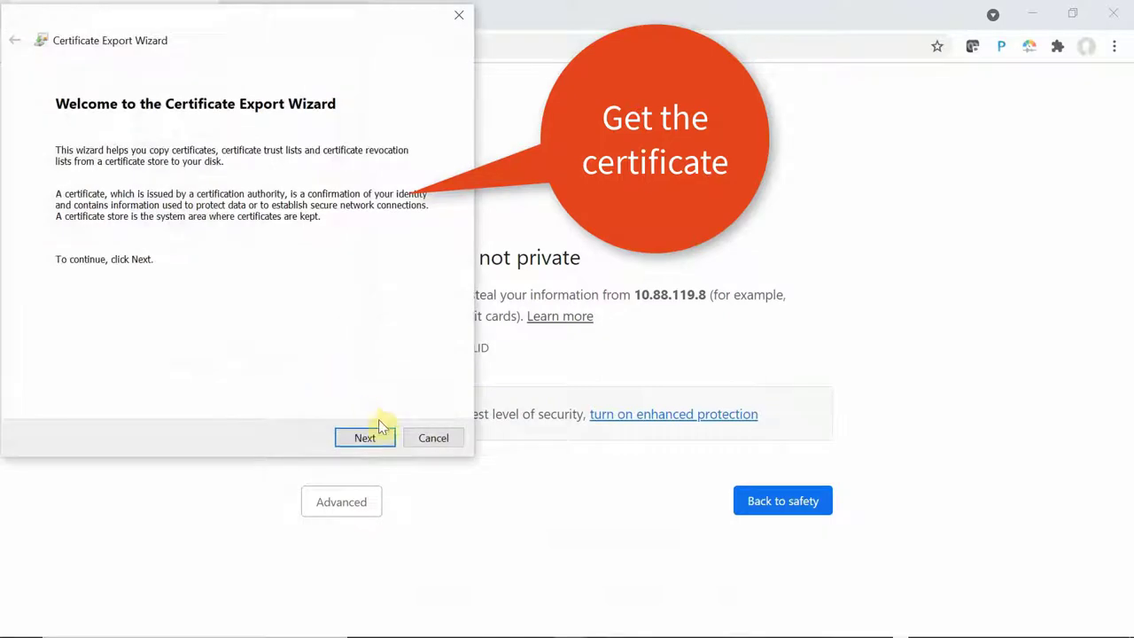
pyautogui.click(379, 434)
pyautogui.click(85, 222)
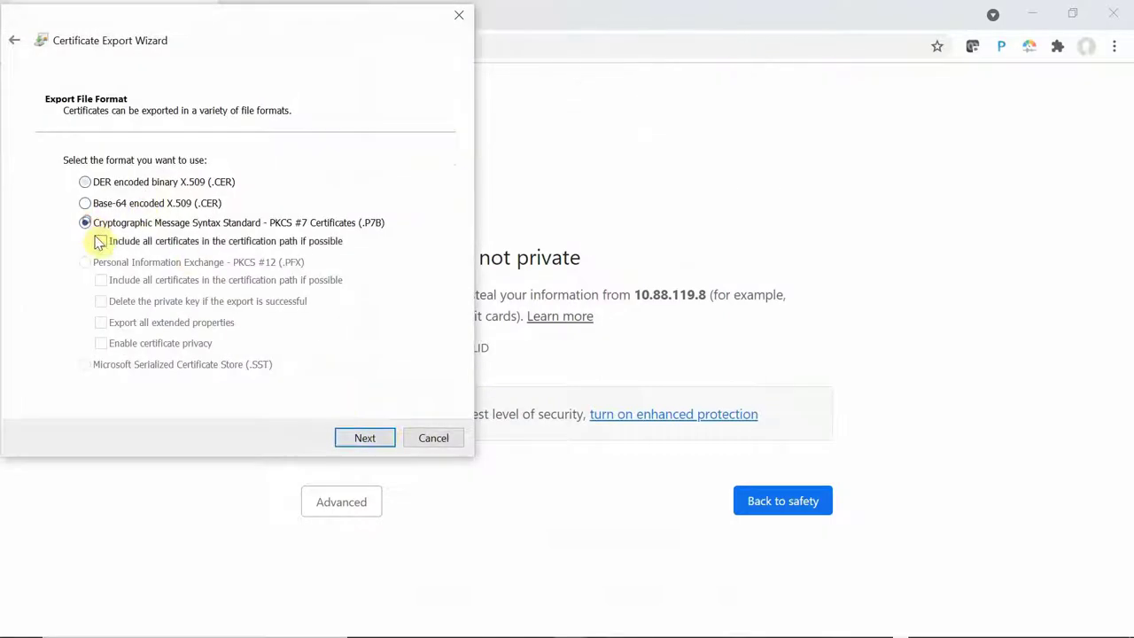
pyautogui.click(347, 439)
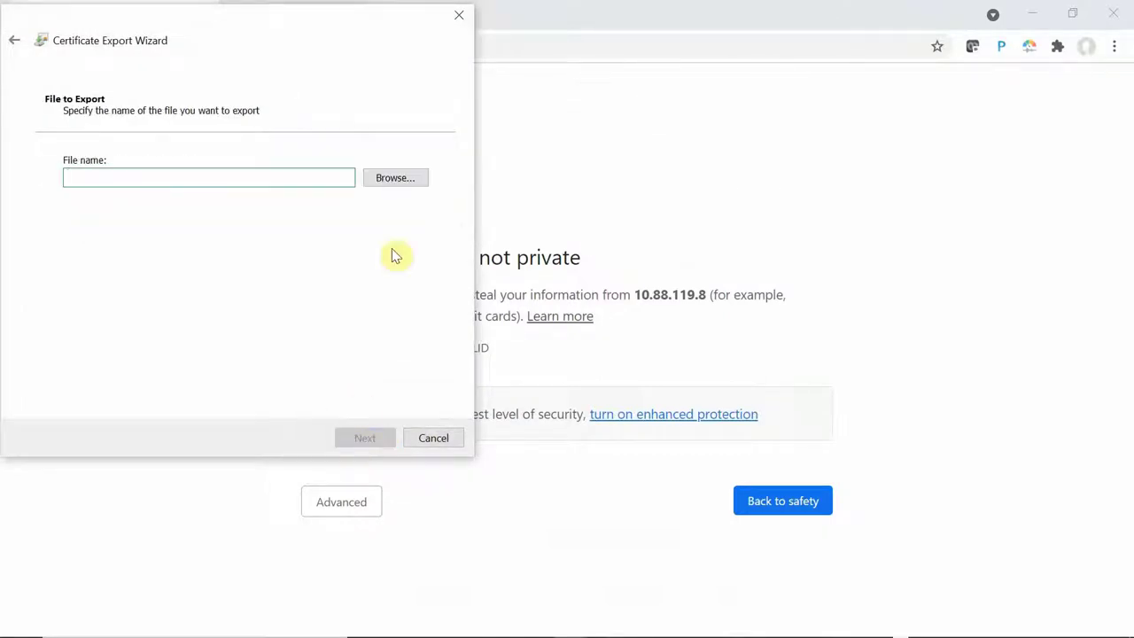
pyautogui.click(395, 184)
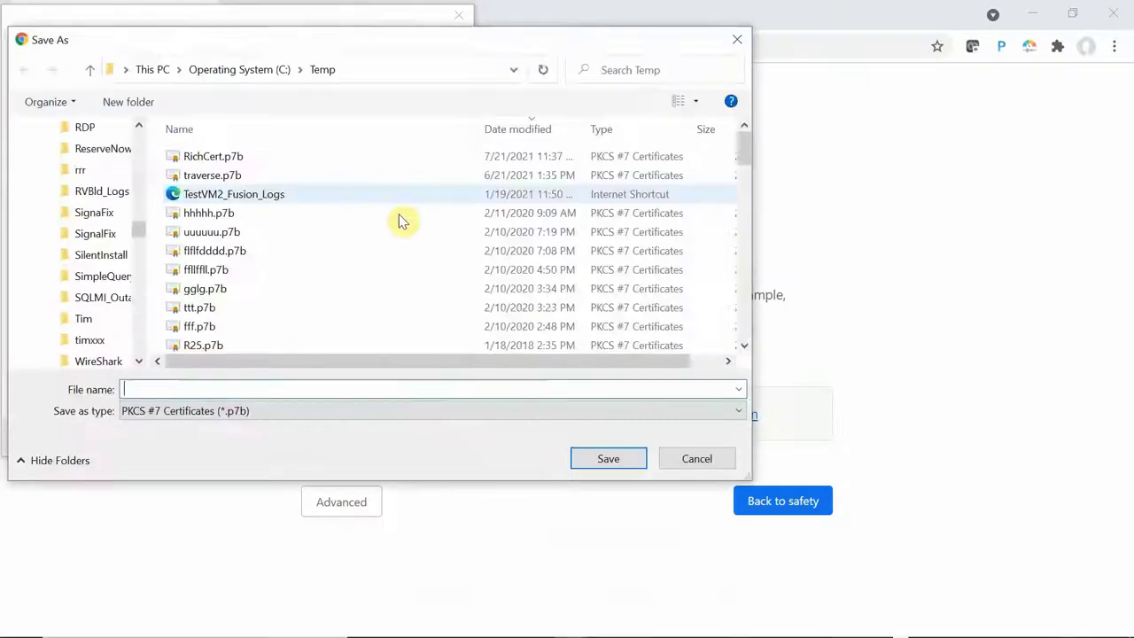
pyautogui.click(219, 156)
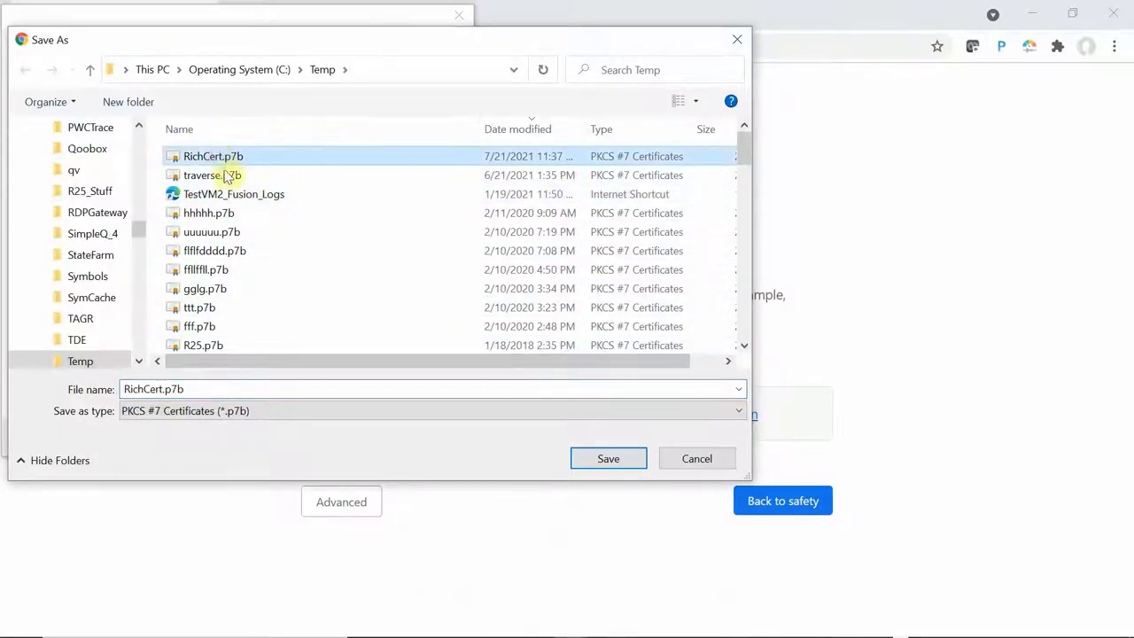
pyautogui.click(589, 461)
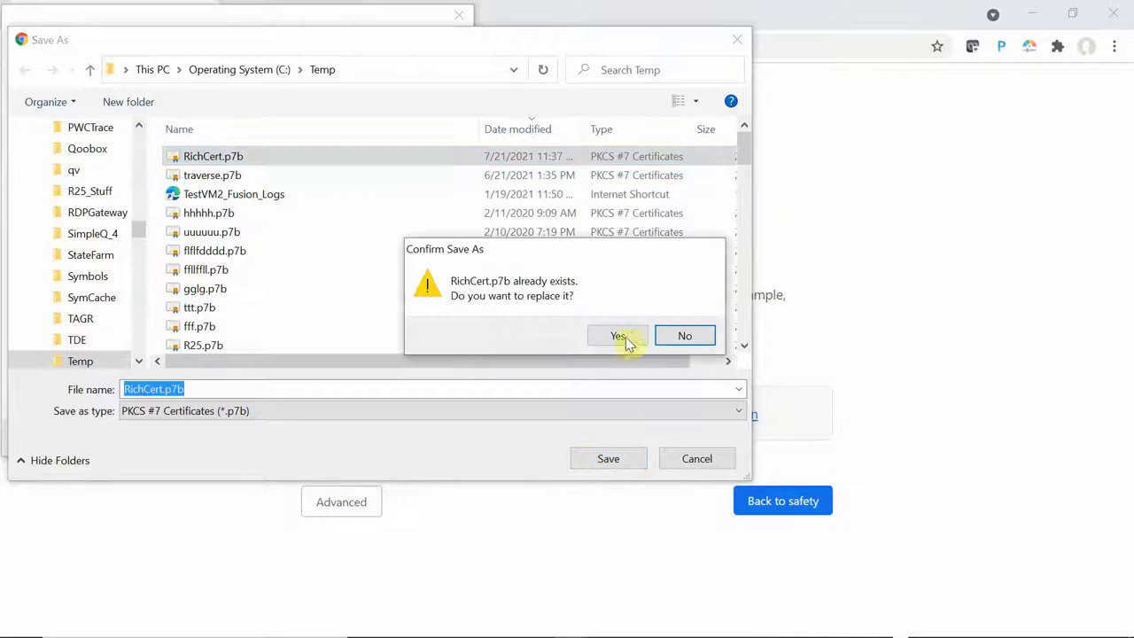
pyautogui.click(619, 337)
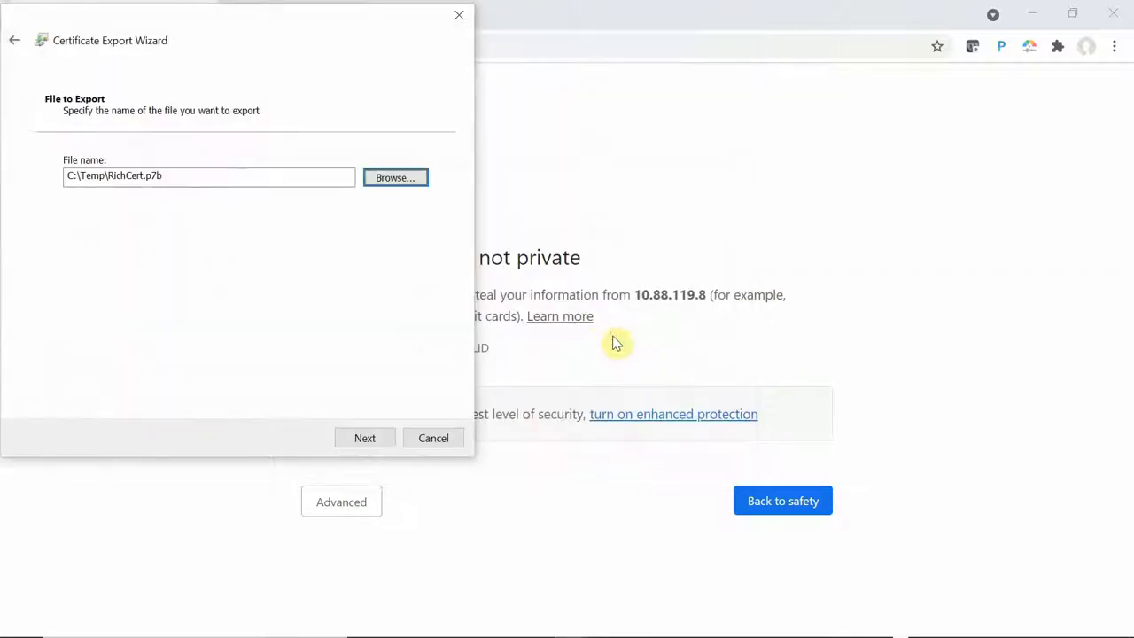
pyautogui.click(364, 440)
pyautogui.click(363, 440)
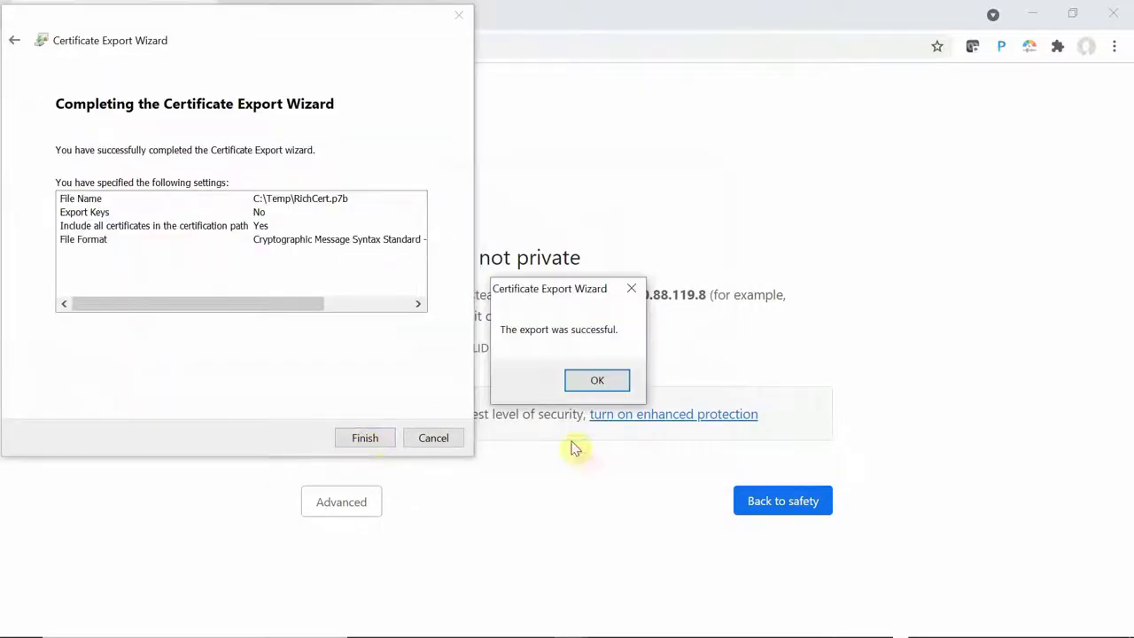
pyautogui.click(597, 381)
pyautogui.click(344, 431)
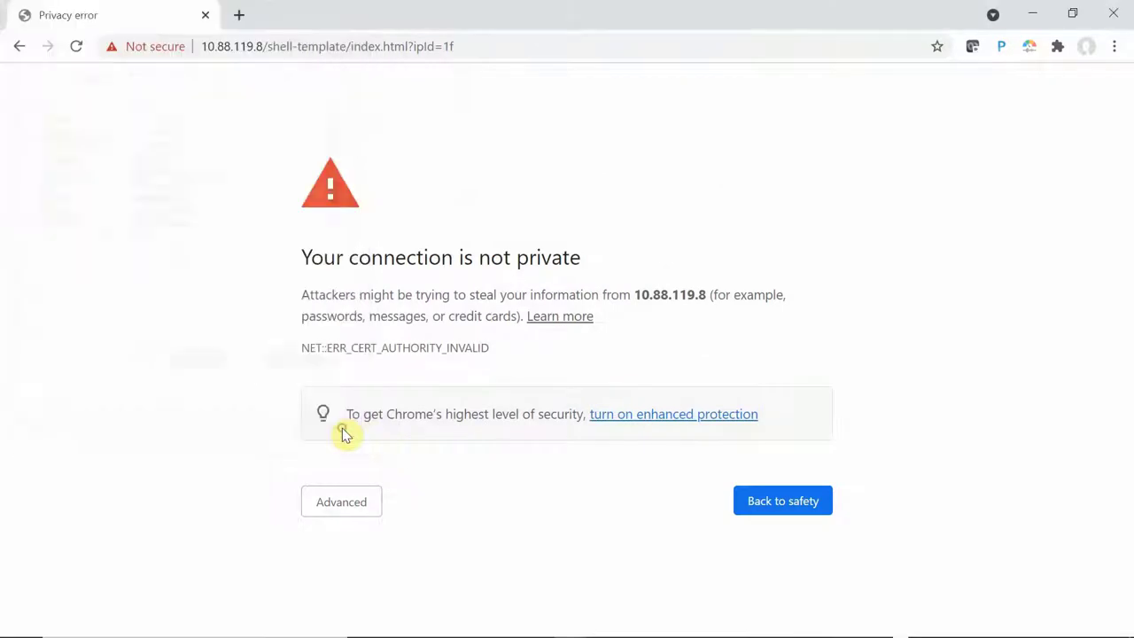
# Go to Chrome Settings > Privacy and security > Security and launch Manage certificates
pyautogui.click(1115, 46)
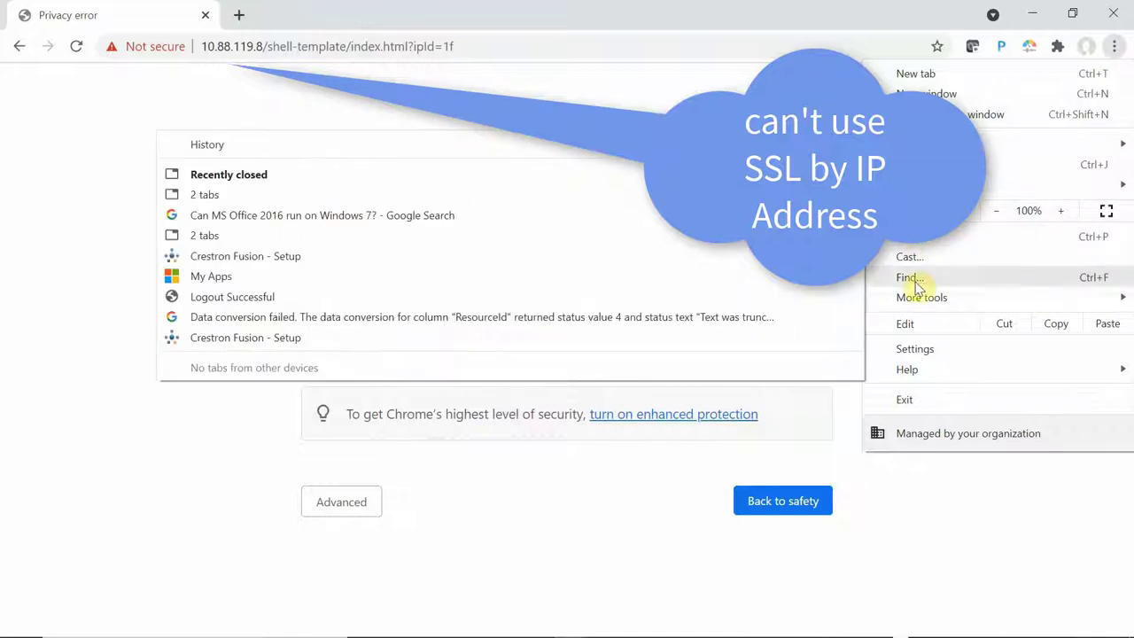
pyautogui.click(917, 350)
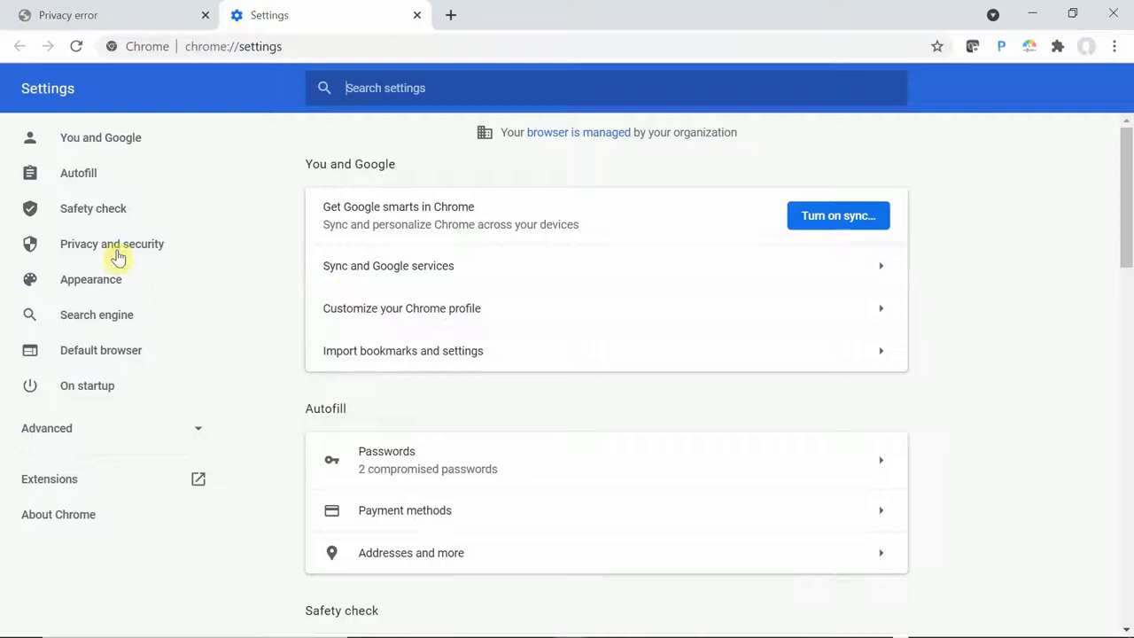
pyautogui.click(113, 252)
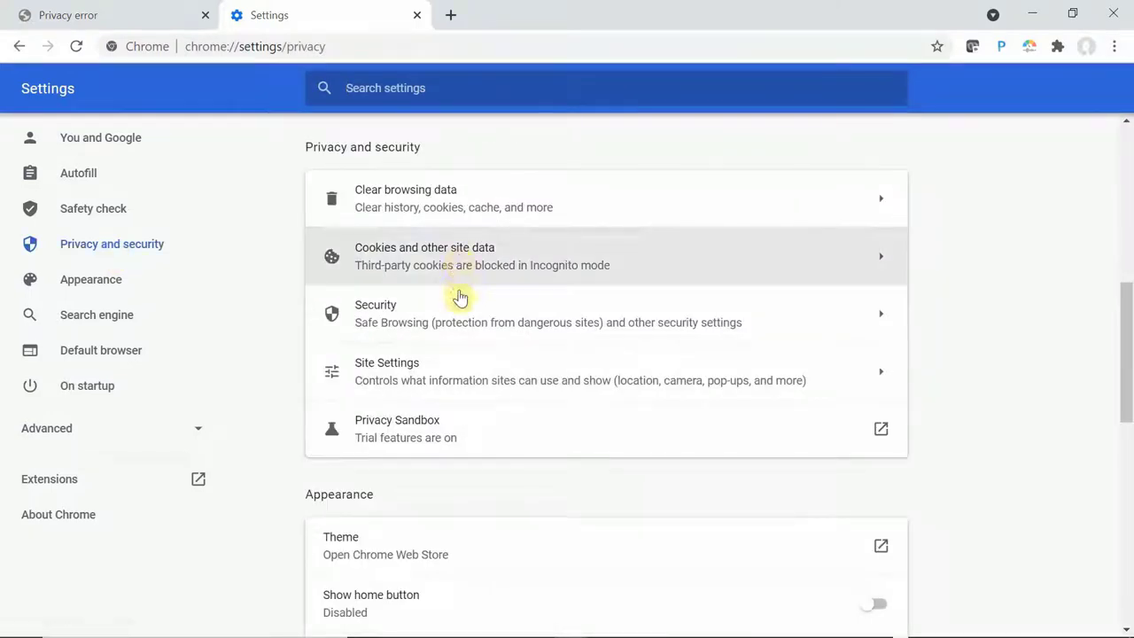
pyautogui.click(430, 317)
pyautogui.scroll(-5, 709, 407)
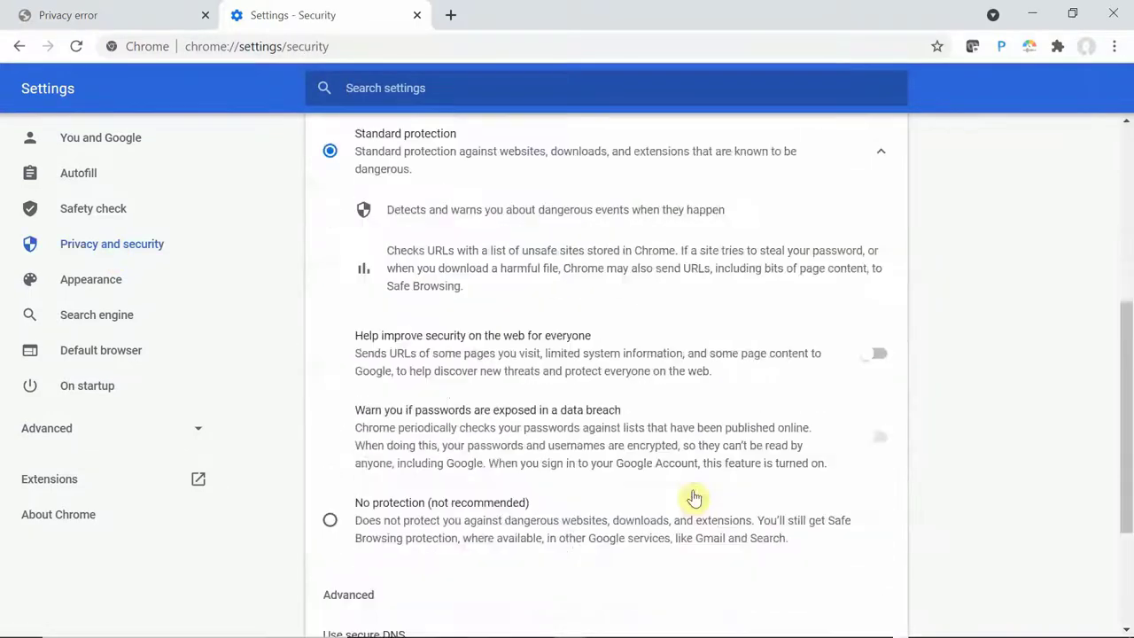
pyautogui.scroll(-3, 522, 481)
pyautogui.click(413, 506)
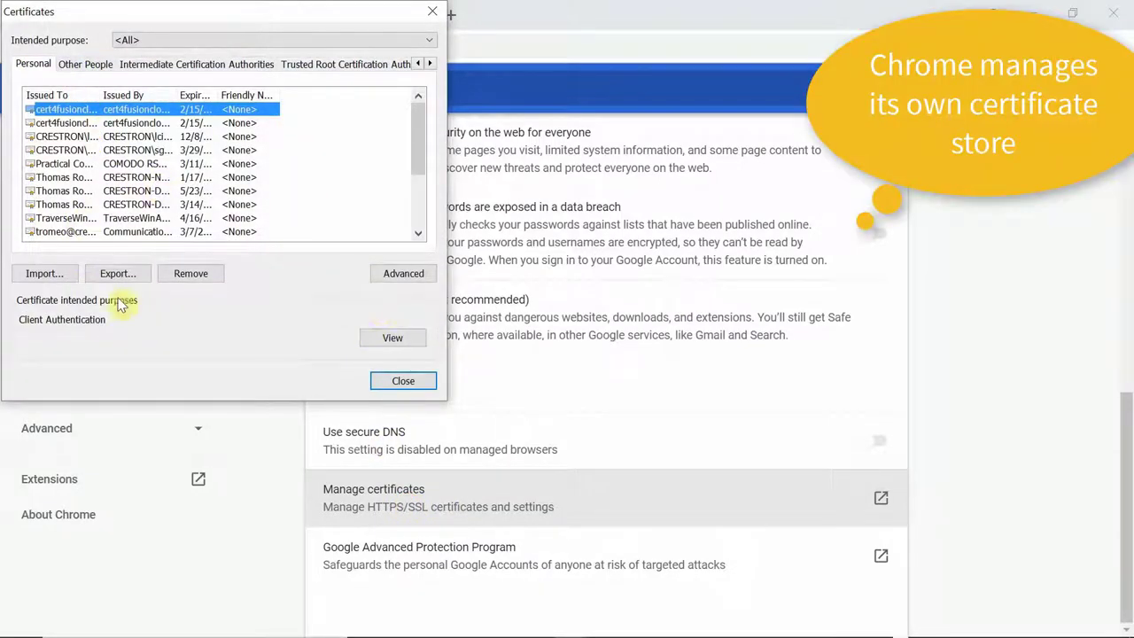
# Import C:\Temp\RichCert.p7b as a PKCS #7 file into the Personal certificate store
pyautogui.click(55, 279)
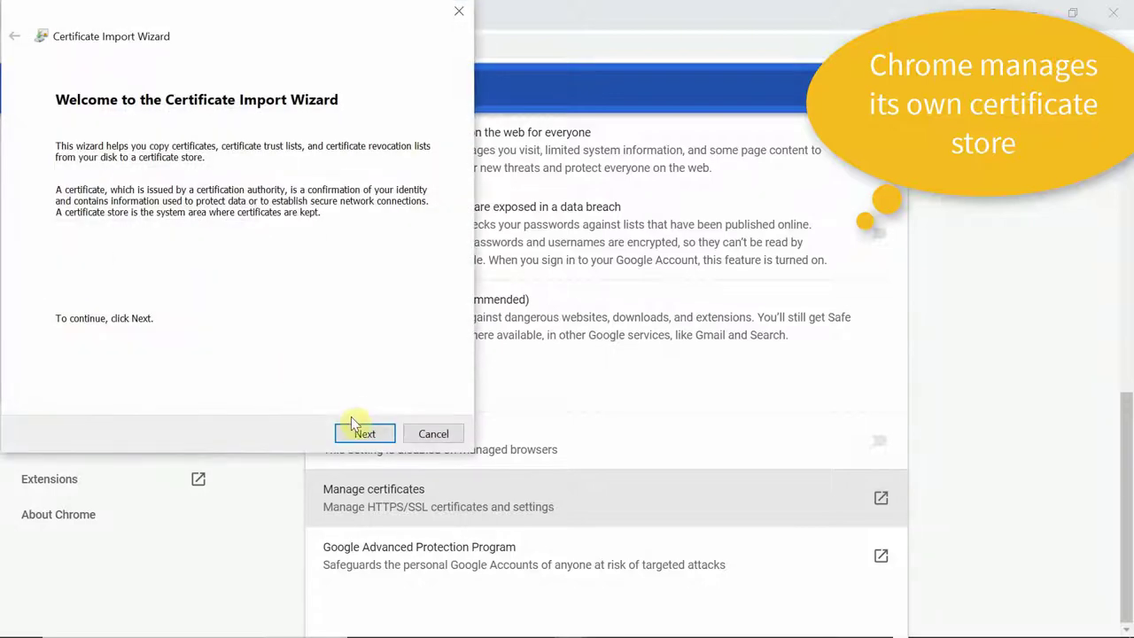
pyautogui.click(361, 435)
pyautogui.click(393, 173)
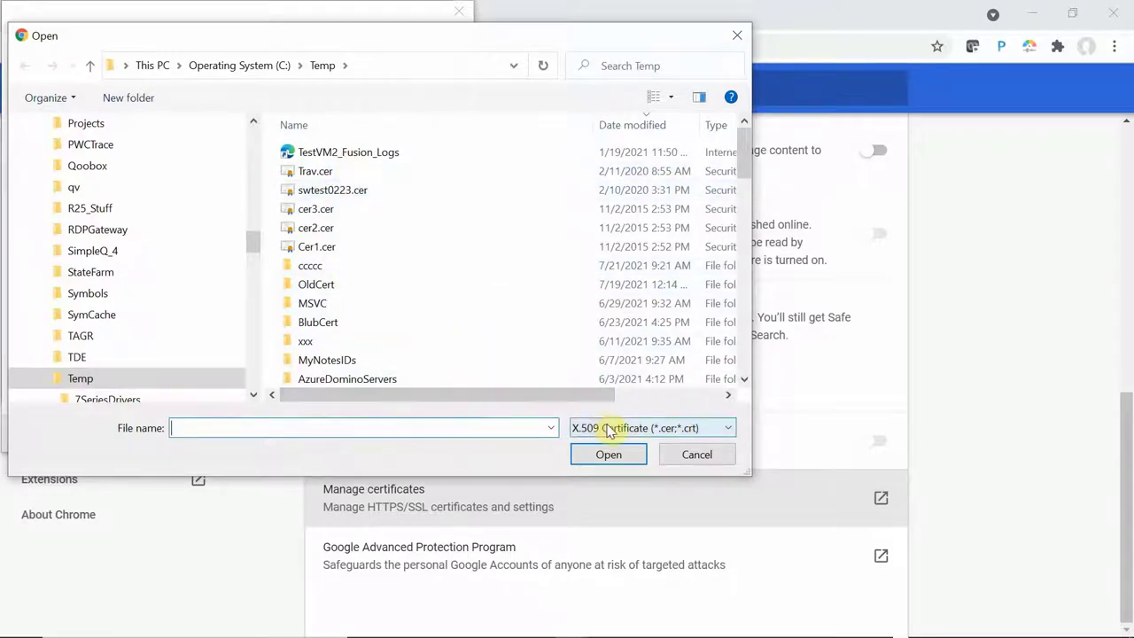
pyautogui.click(612, 429)
pyautogui.click(614, 528)
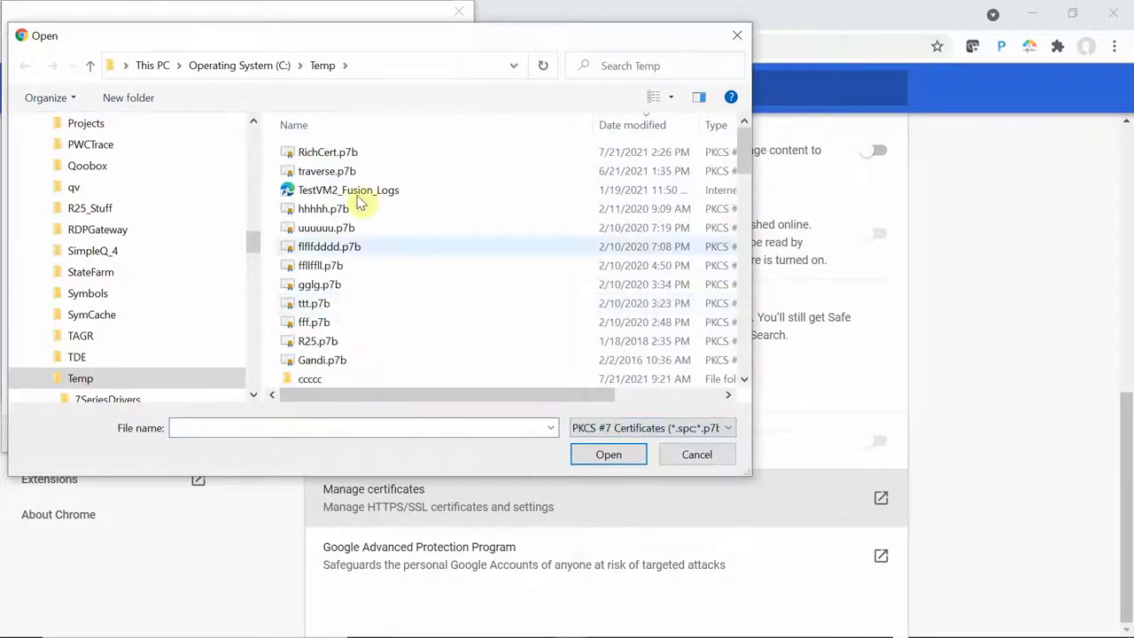
pyautogui.doubleClick(329, 152)
pyautogui.click(387, 439)
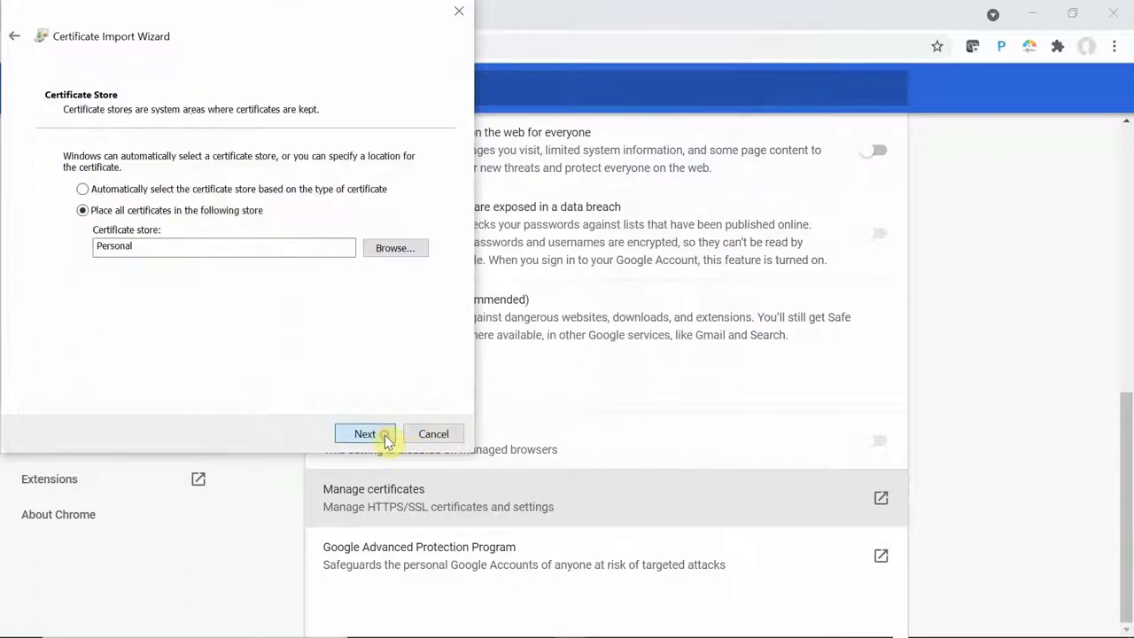
pyautogui.click(387, 439)
pyautogui.click(384, 435)
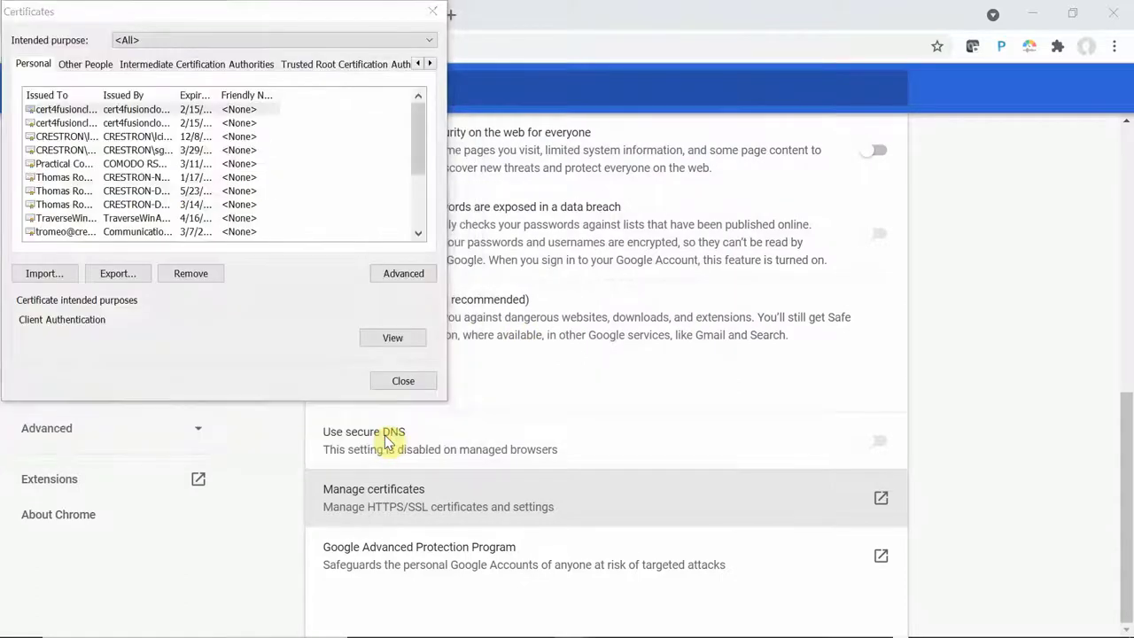
# On the Trusted Root Certification Authorities tab, start an import and pick RichCert.p7b (PKCS #7)
pyautogui.click(618, 388)
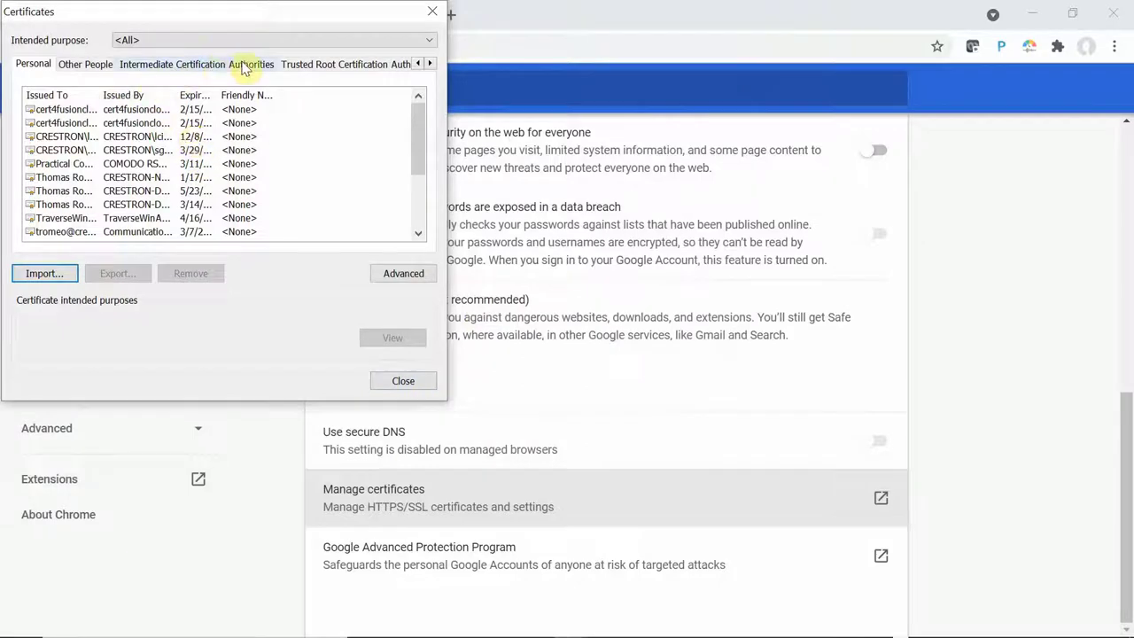
pyautogui.click(310, 66)
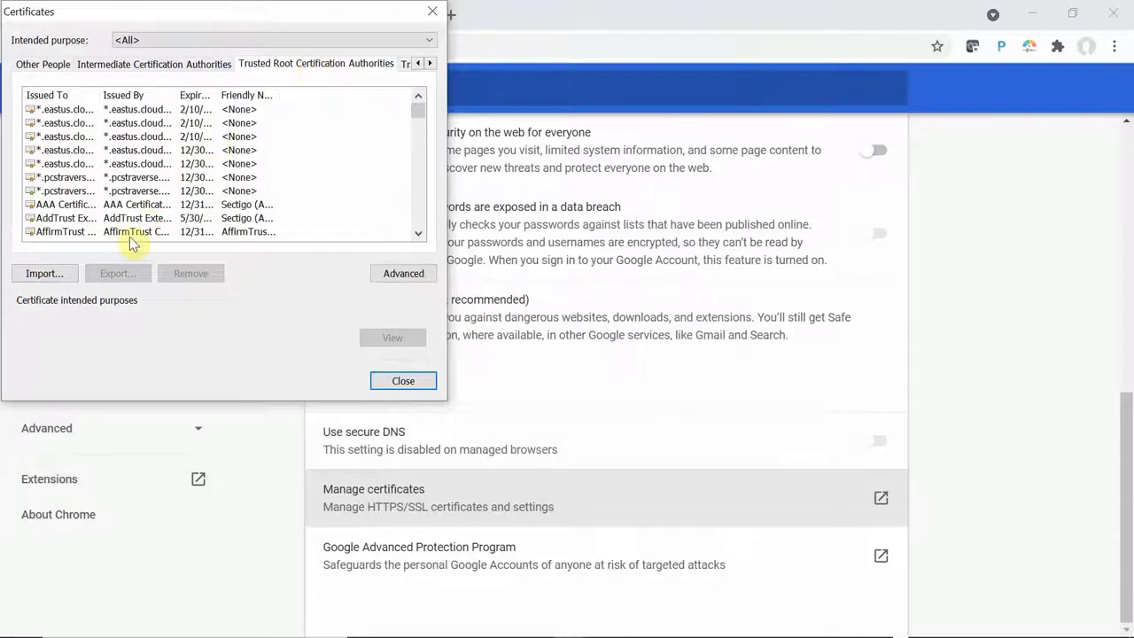
pyautogui.click(42, 274)
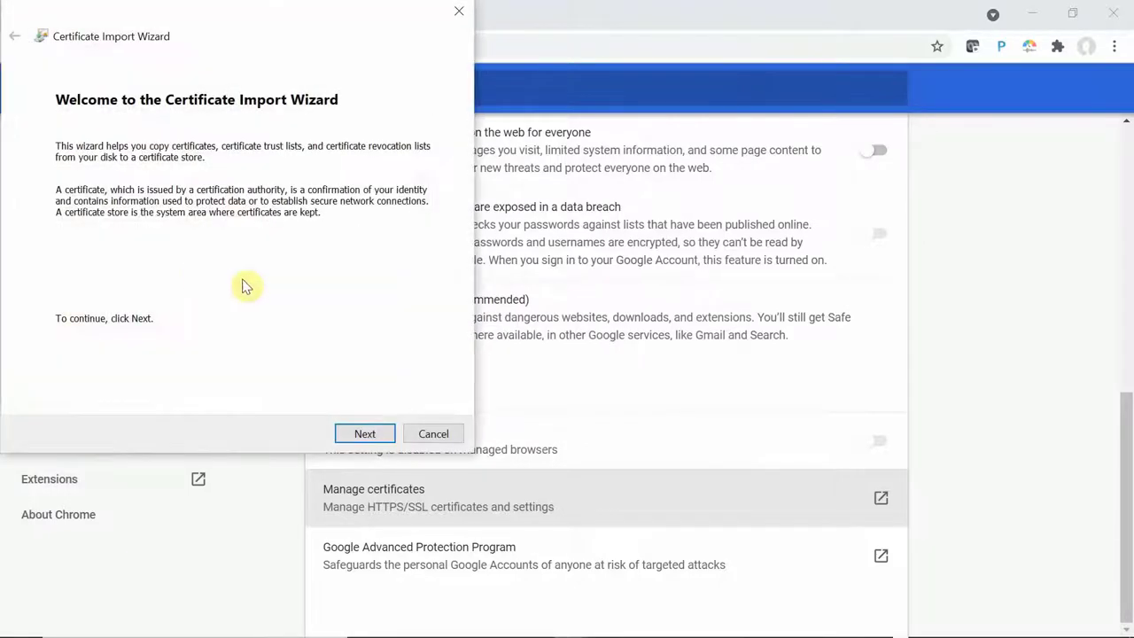
pyautogui.click(365, 434)
pyautogui.click(390, 175)
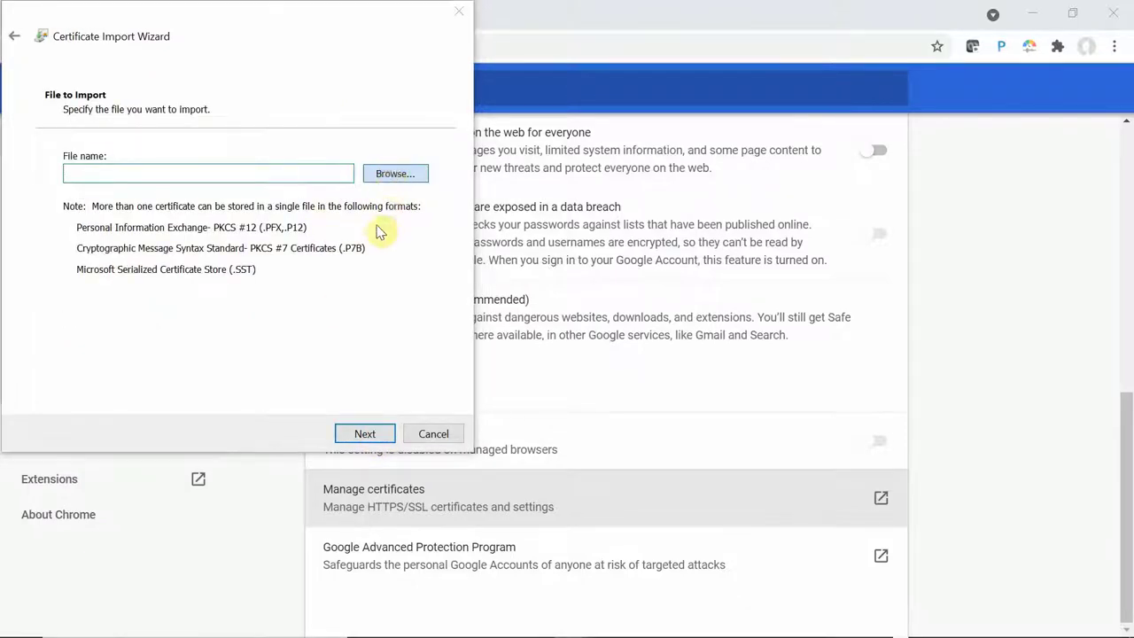
pyautogui.click(720, 431)
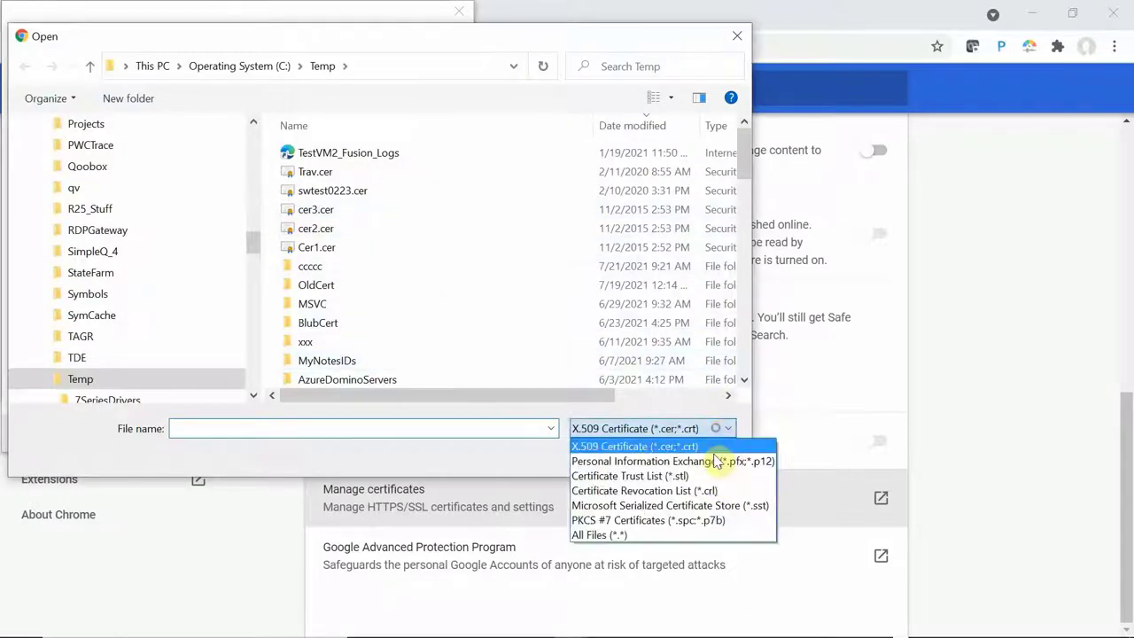
pyautogui.click(615, 520)
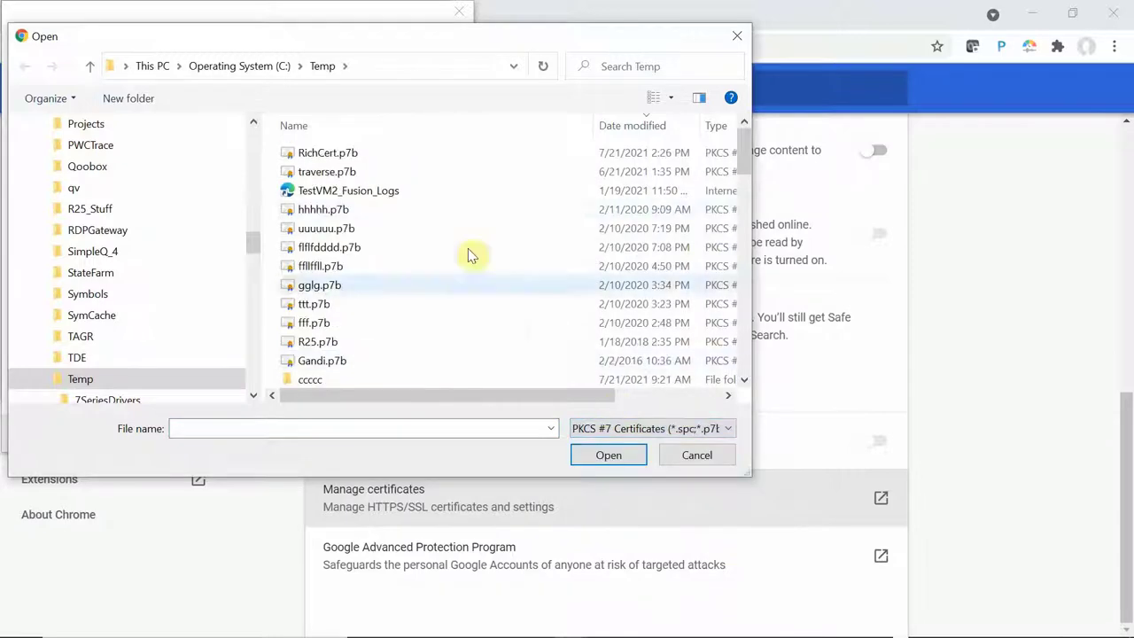
pyautogui.doubleClick(357, 154)
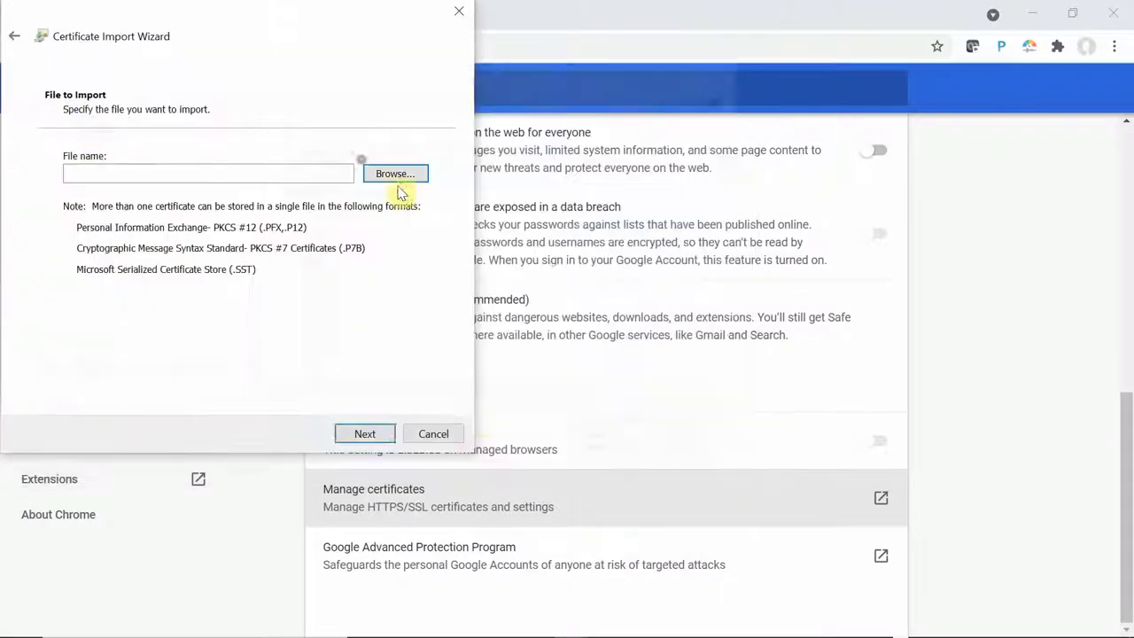
# Finish the RichCert.p7b import, accept the security warning, and close the Certificates window
pyautogui.click(347, 432)
pyautogui.click(364, 435)
pyautogui.click(364, 435)
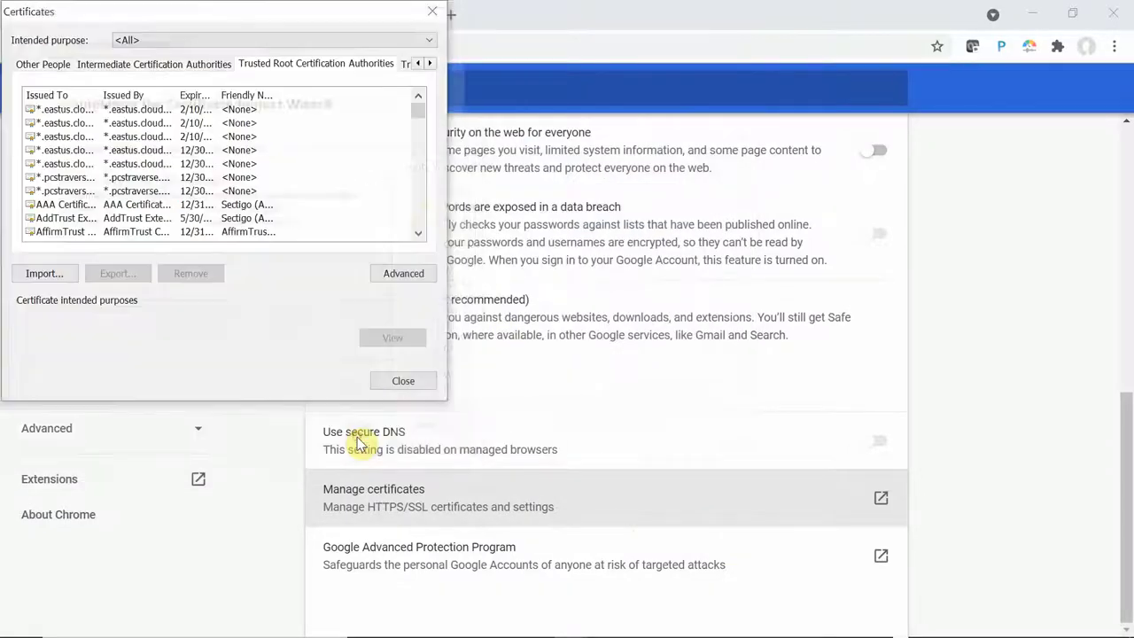
pyautogui.click(629, 507)
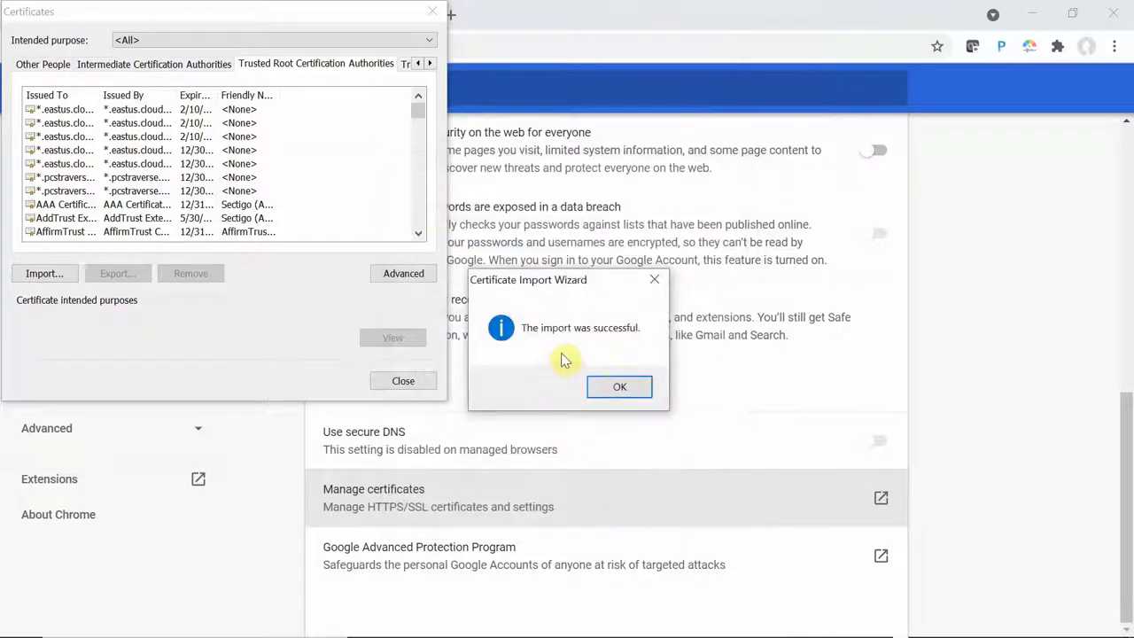
pyautogui.click(619, 387)
pyautogui.click(434, 13)
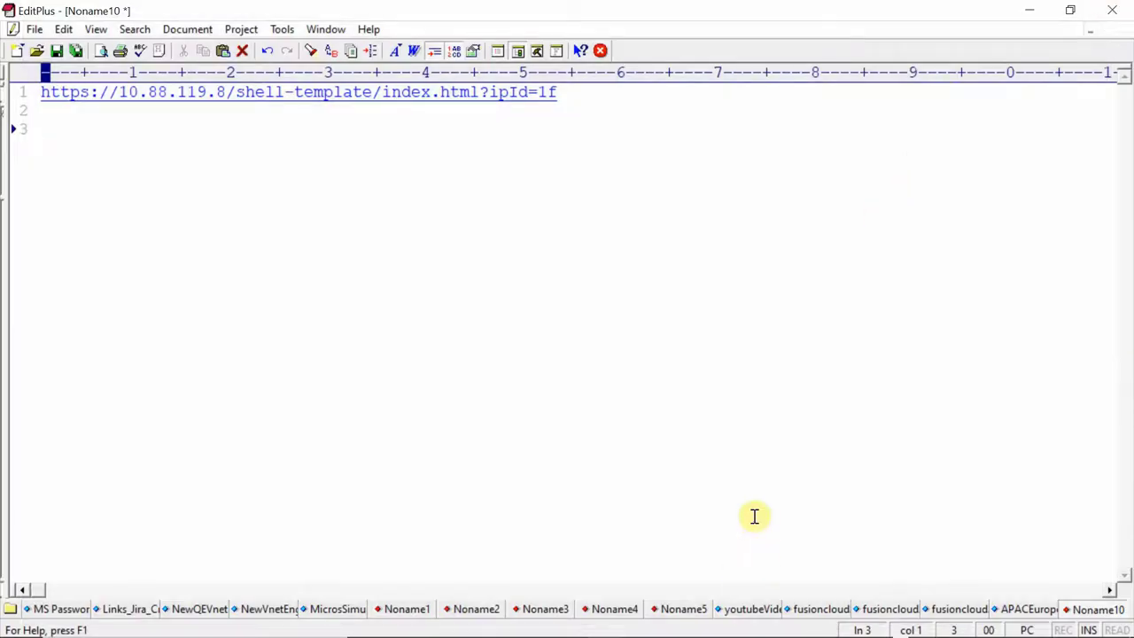
# Launch the Microsoft Management Console by searching 'mmc' from Start
pyautogui.press('super')
pyautogui.write('mmc')
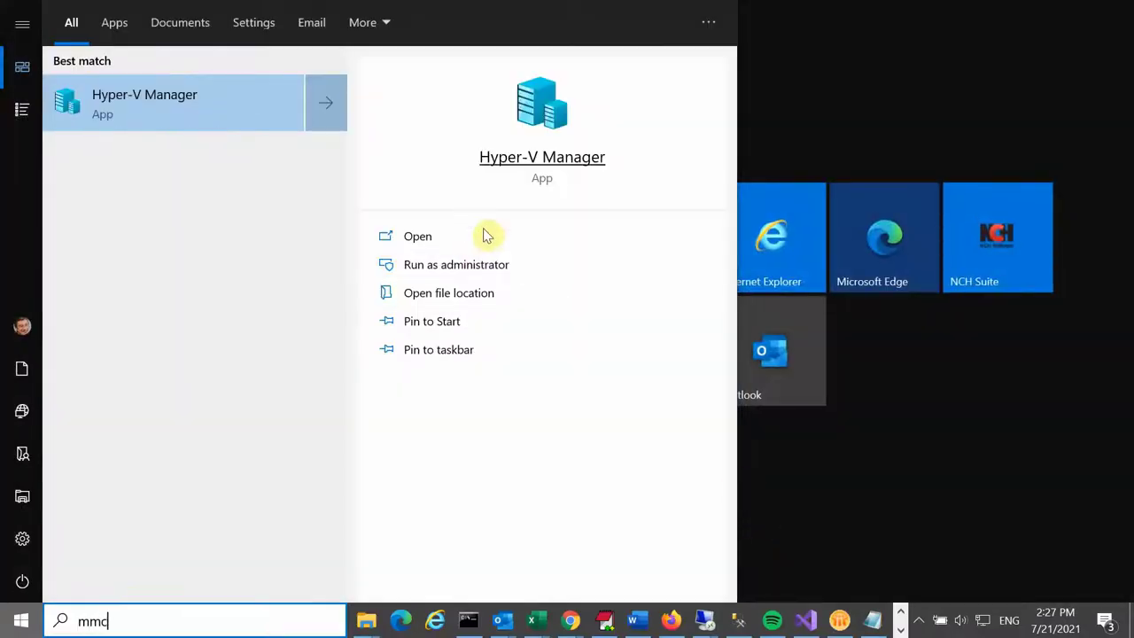
pyautogui.write('.')
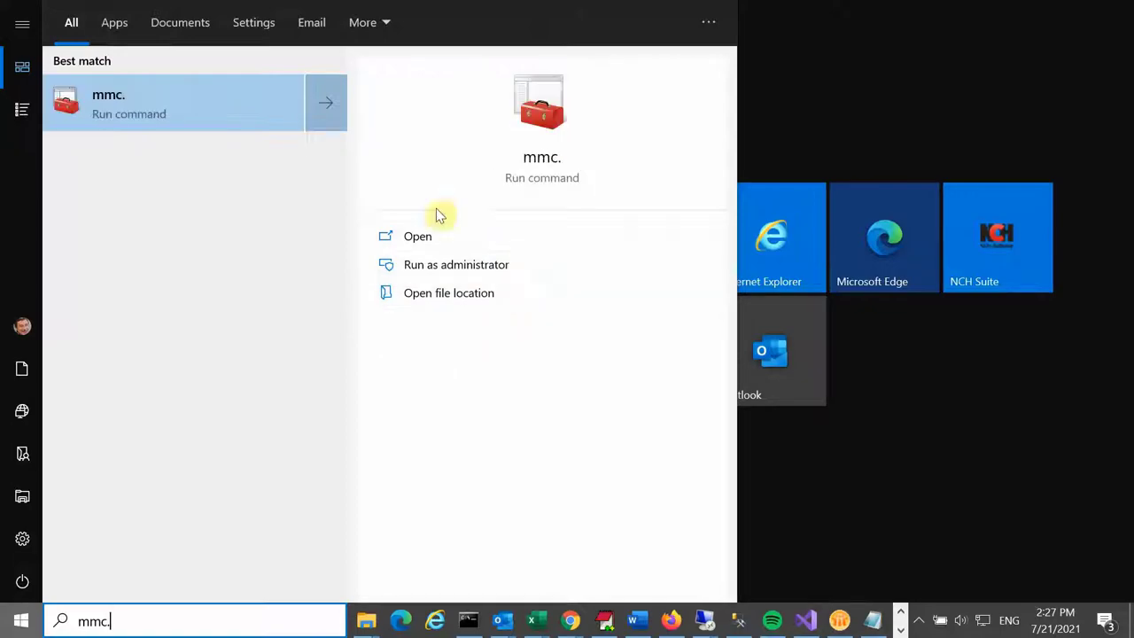
pyautogui.click(173, 122)
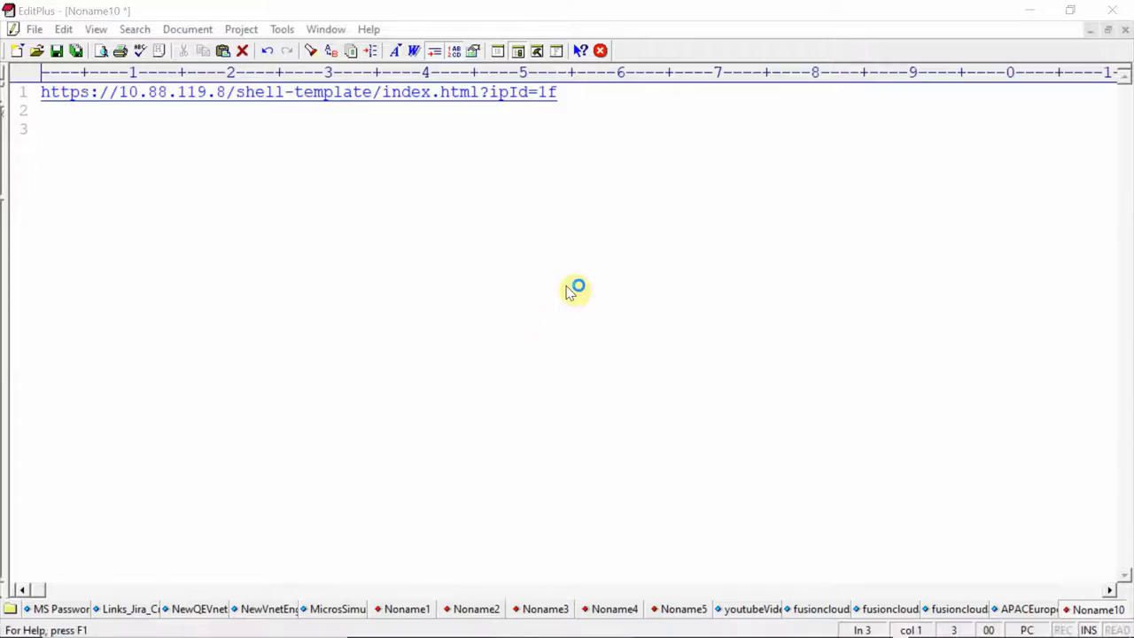
# Add the Certificates snap-in for the computer account, targeting the local computer, to Console1
pyautogui.click(60, 61)
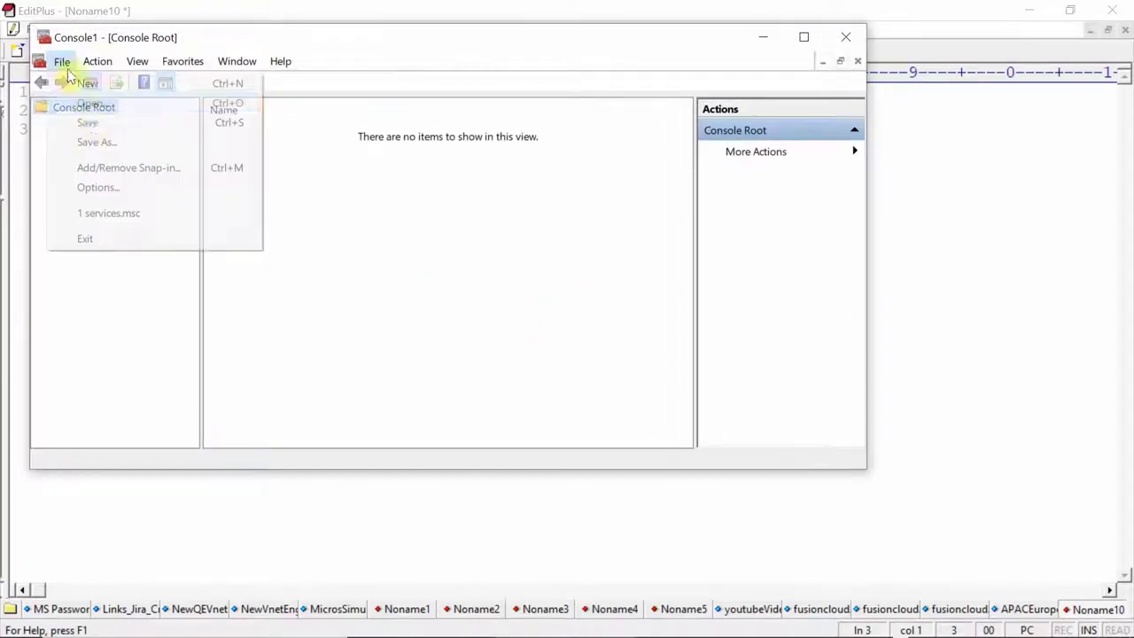
pyautogui.click(103, 168)
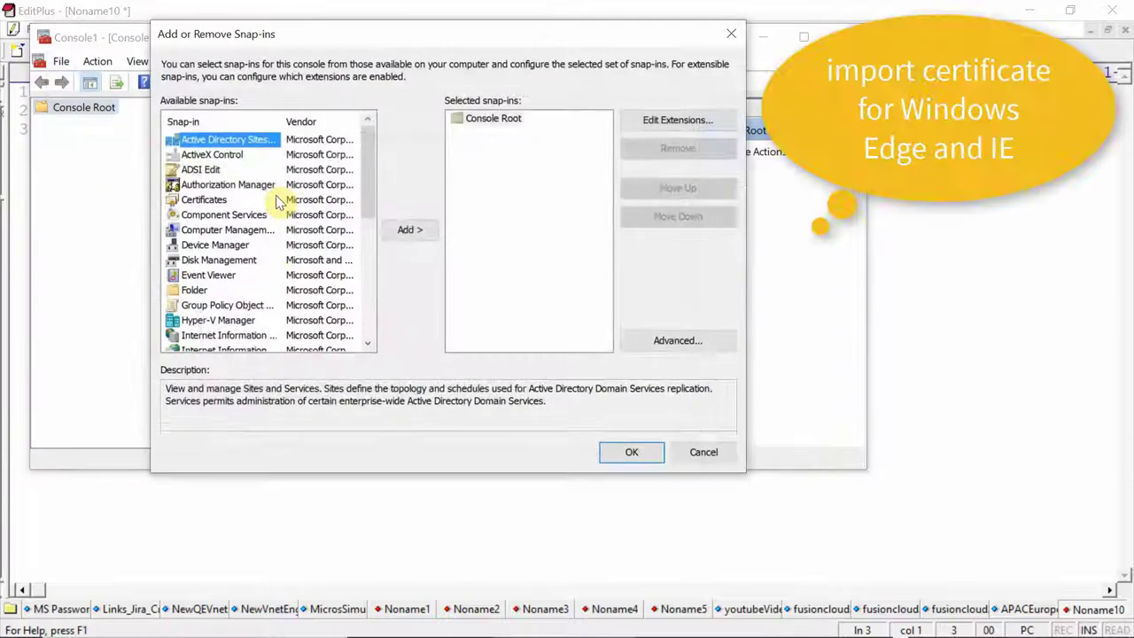
pyautogui.click(252, 201)
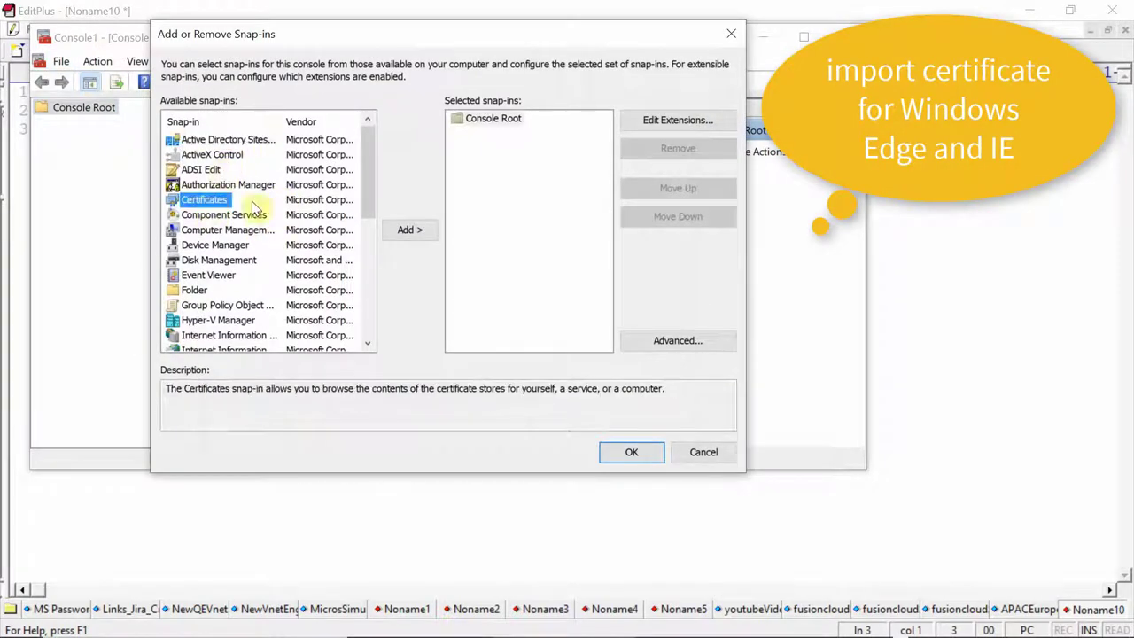
pyautogui.click(410, 229)
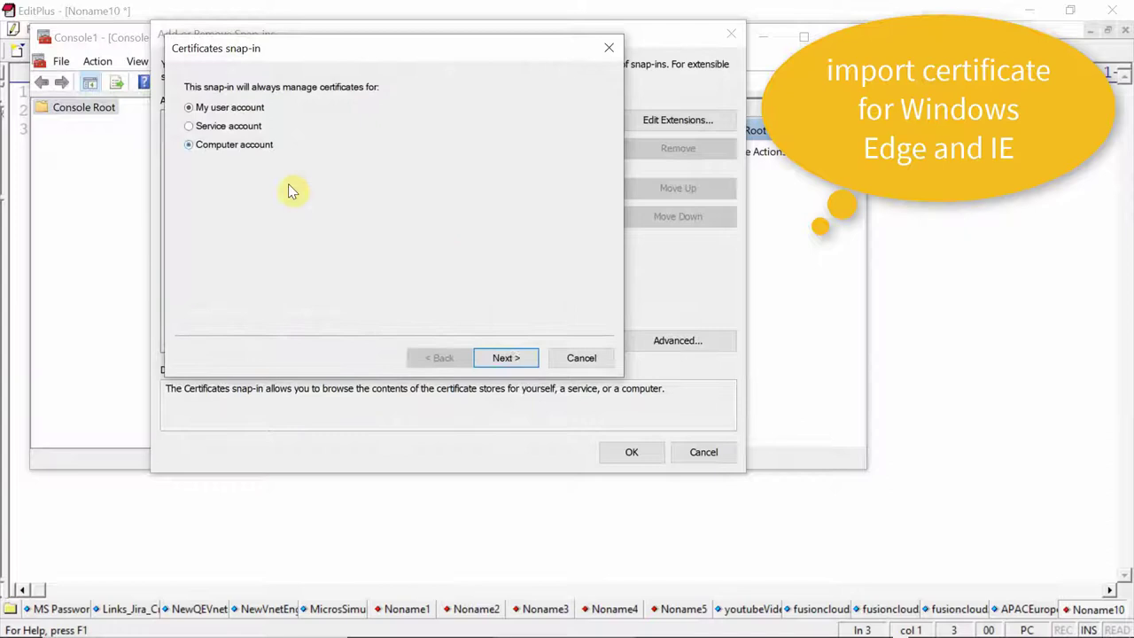
pyautogui.click(502, 356)
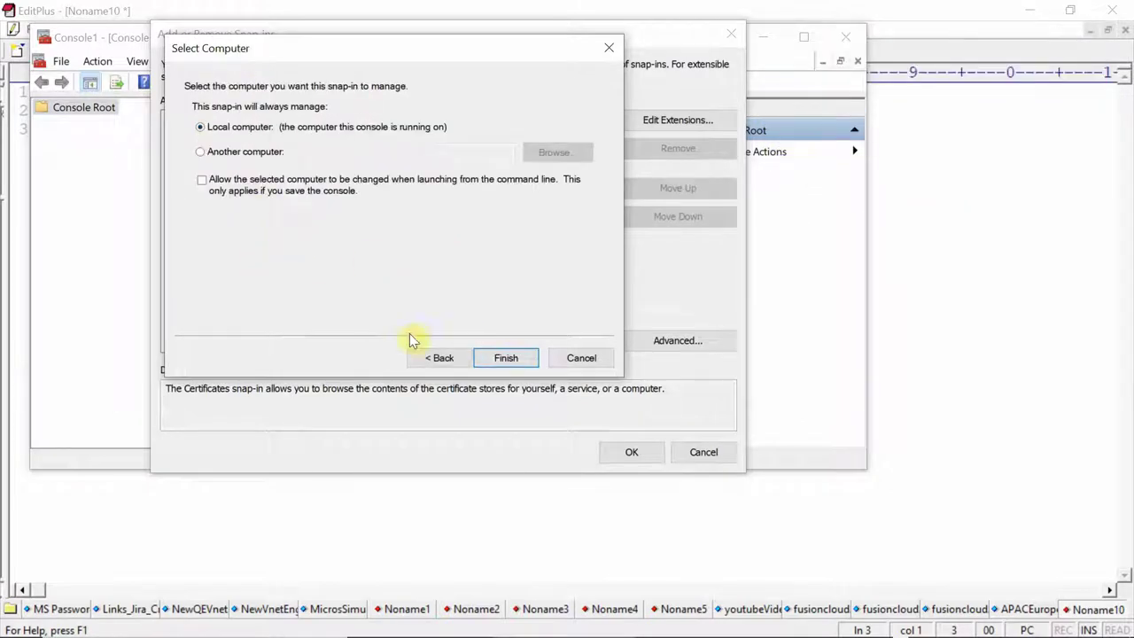
pyautogui.click(502, 361)
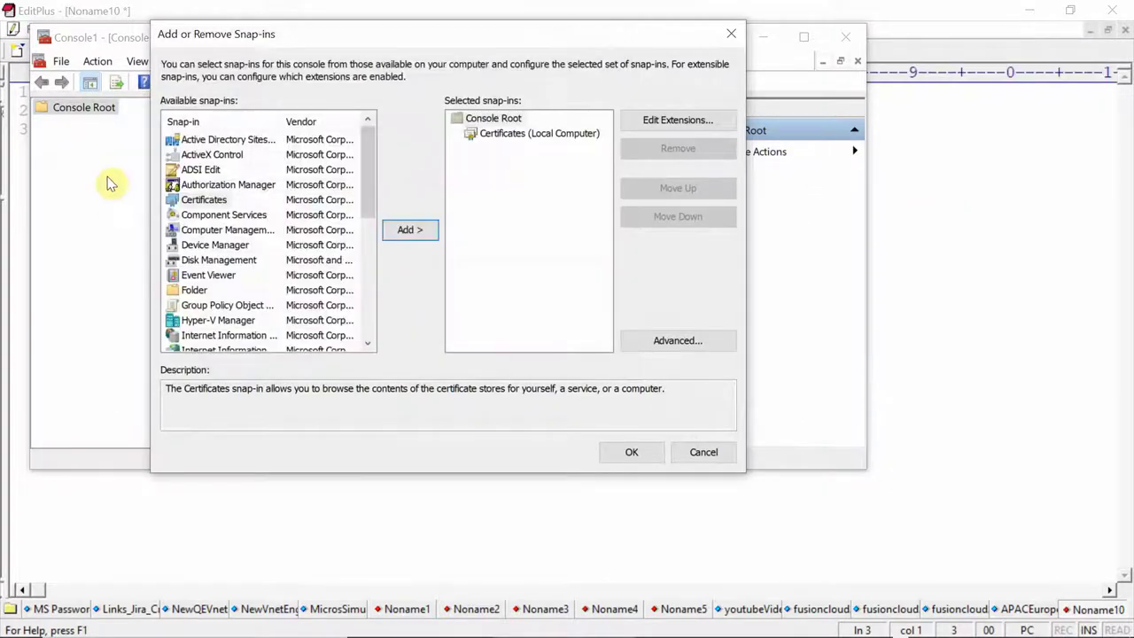
pyautogui.click(631, 452)
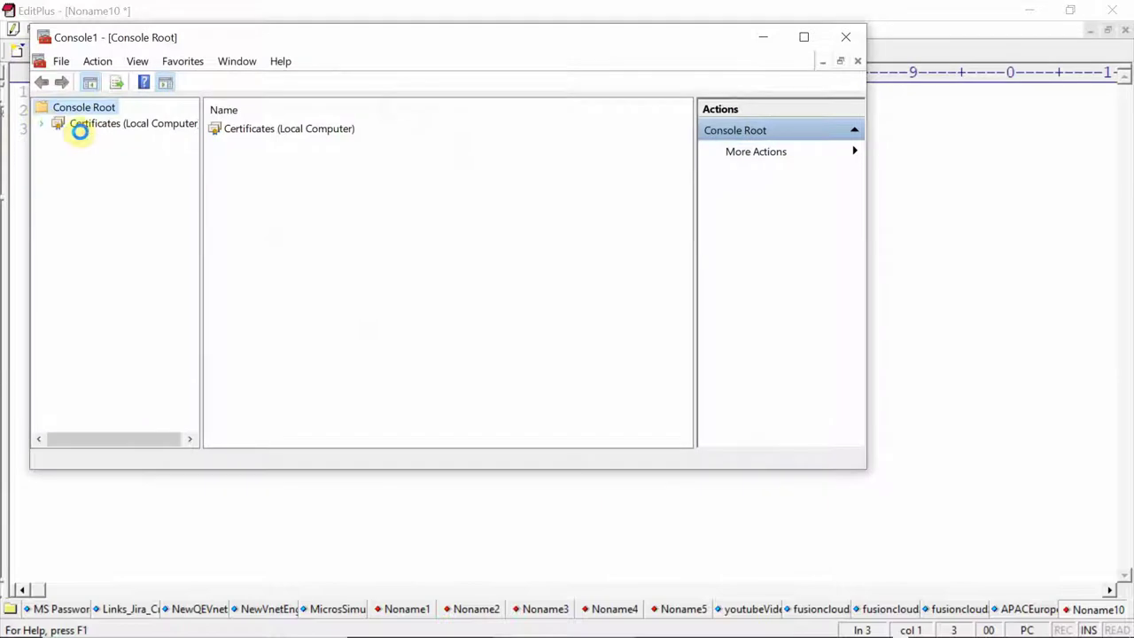
# Expand Certificates (Local Computer) > Personal and start All Tasks > Import on Certificates
pyautogui.doubleClick(80, 129)
pyautogui.doubleClick(107, 125)
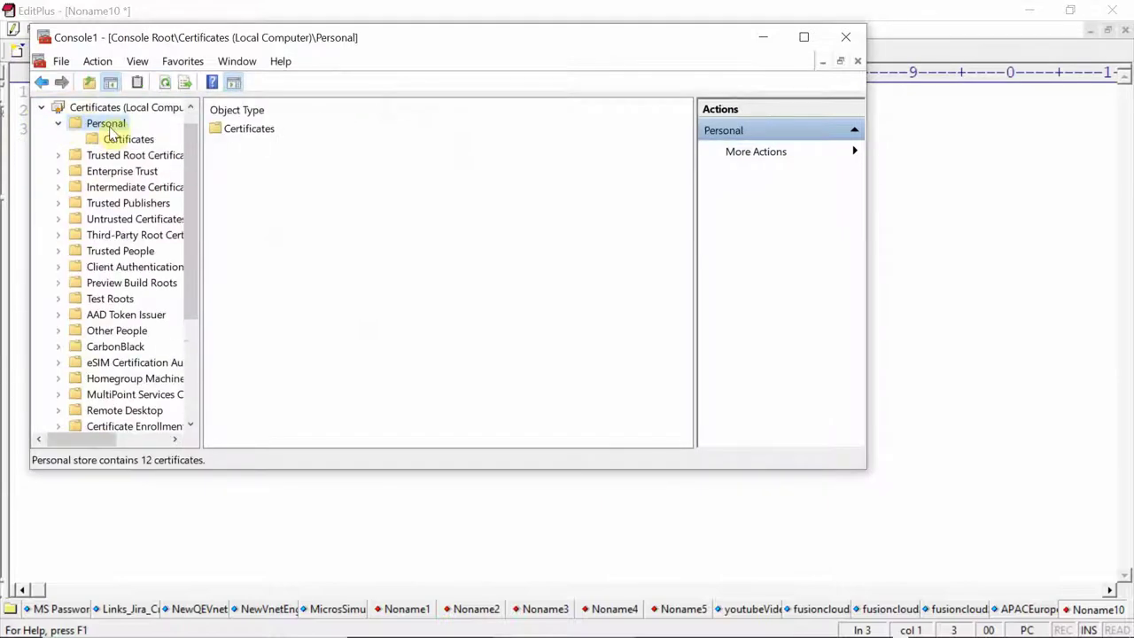
pyautogui.rightClick(115, 140)
pyautogui.moveTo(172, 146)
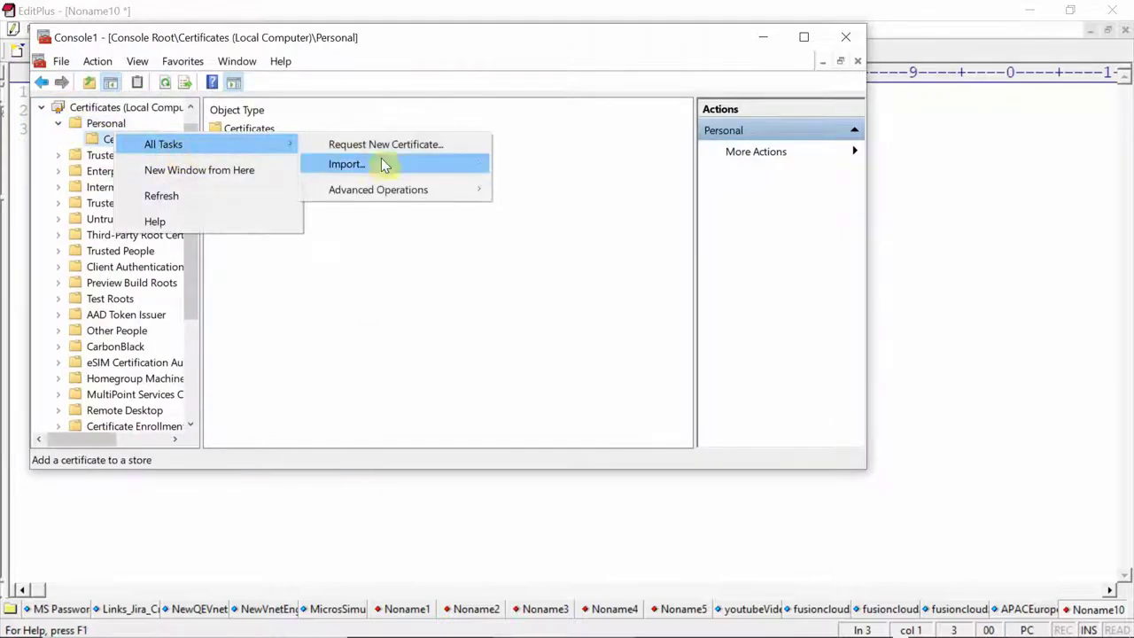
pyautogui.click(384, 162)
# Import C:\Temp\RichCert.p7b (PKCS #7) into the local computer's Personal store
pyautogui.click(575, 471)
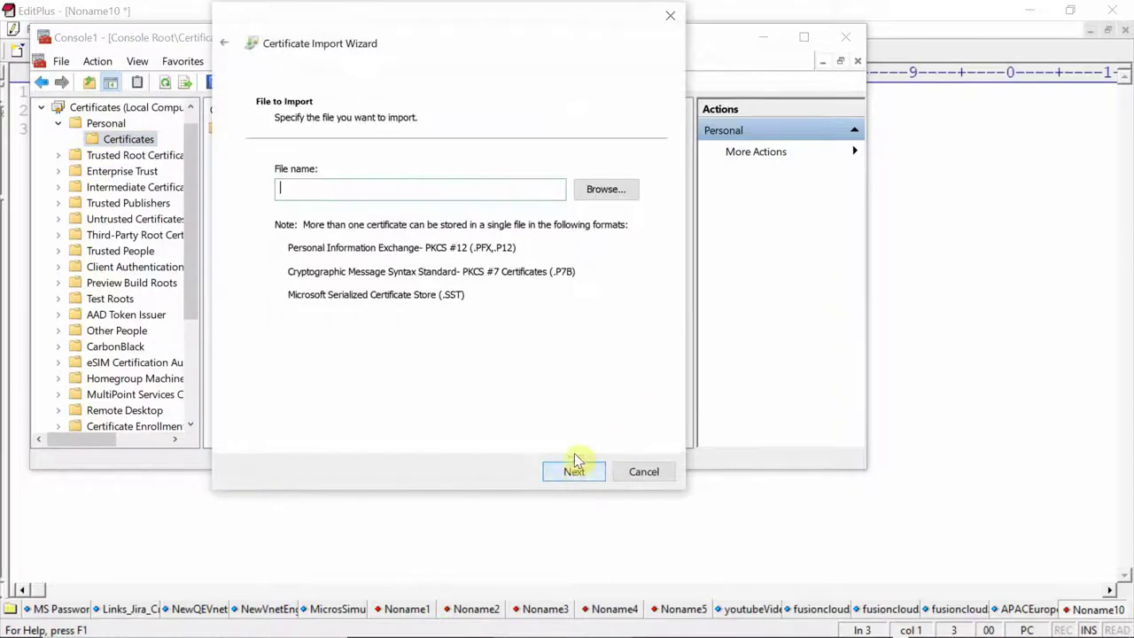
pyautogui.click(600, 201)
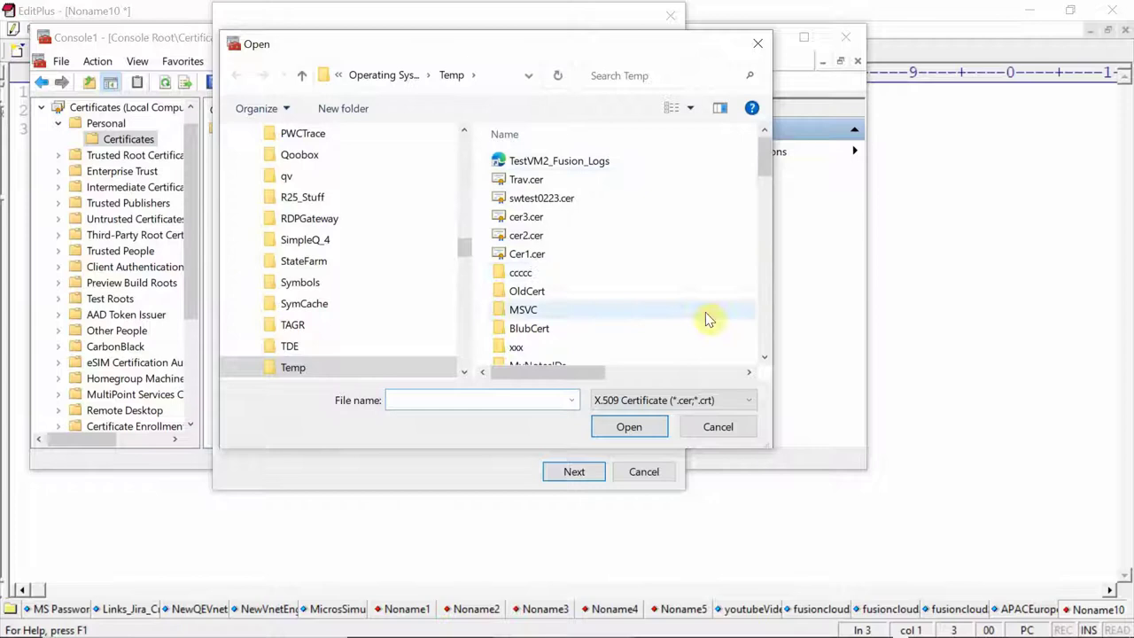
pyautogui.click(704, 400)
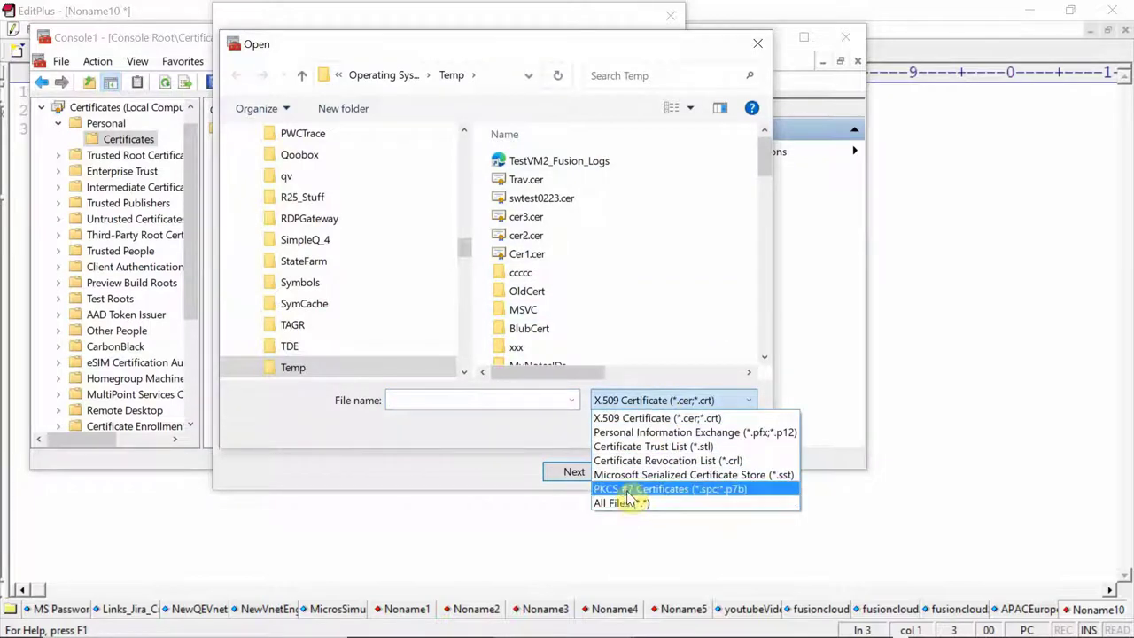
pyautogui.click(629, 490)
pyautogui.doubleClick(550, 160)
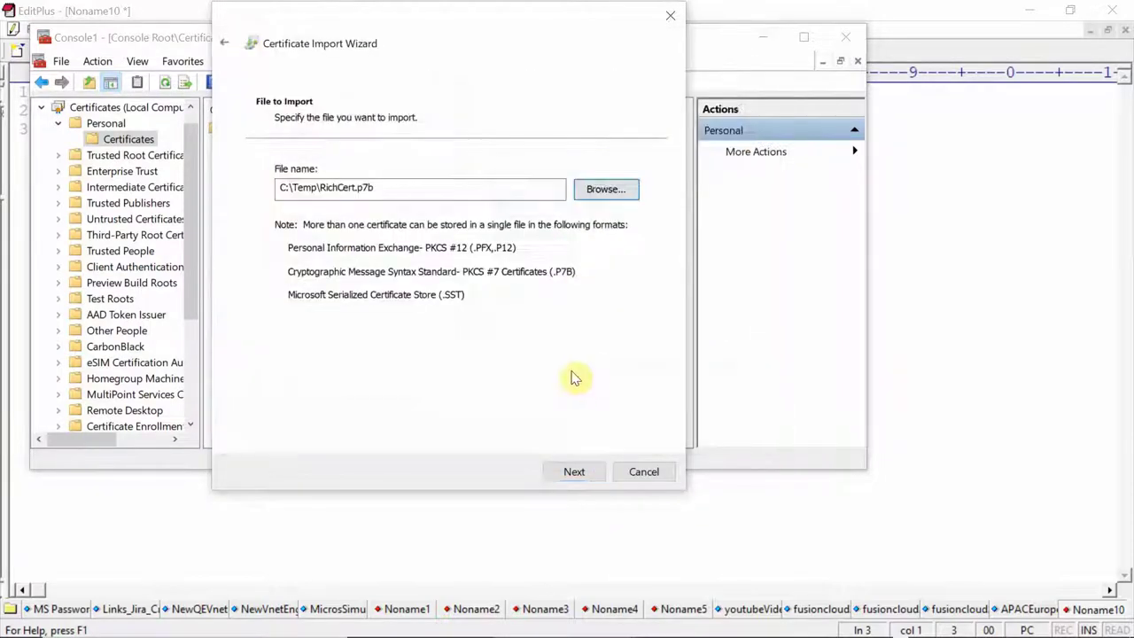
pyautogui.click(574, 472)
pyautogui.click(574, 472)
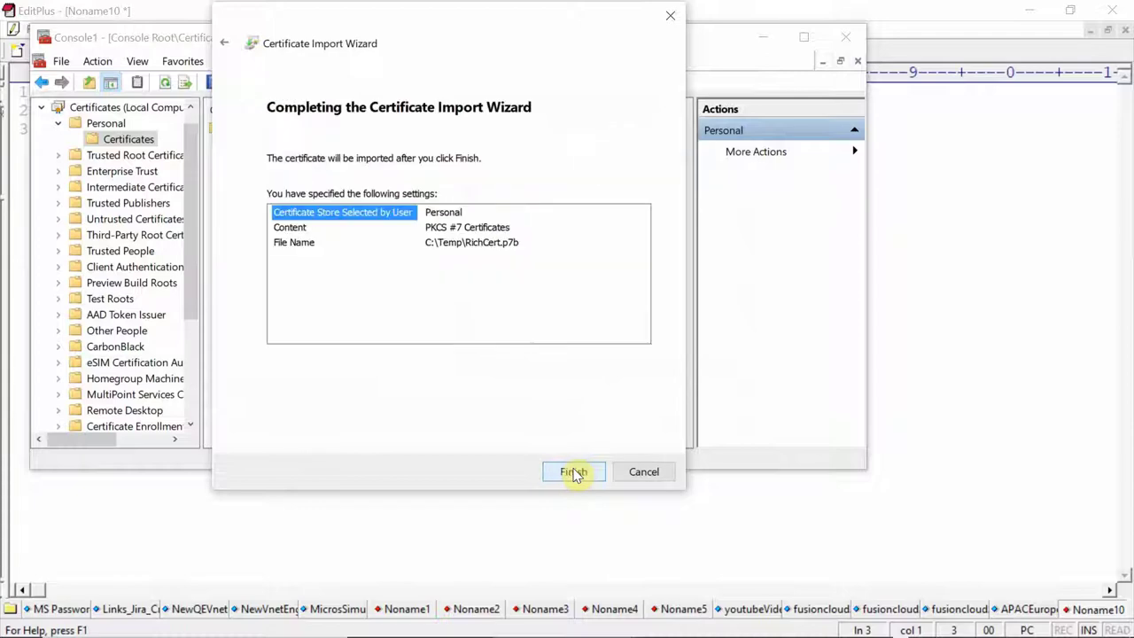
pyautogui.click(576, 470)
pyautogui.click(630, 446)
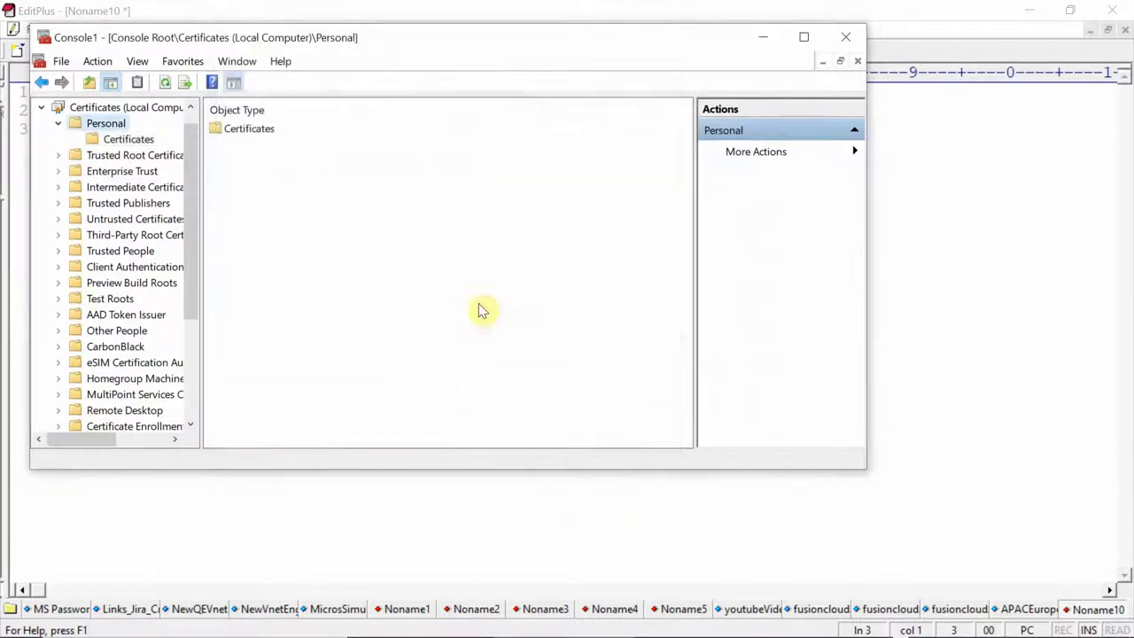
# Open C:\Temp\RichCert.p7b and its CP4-00107F9C8790.crestron certificate
pyautogui.hotkey('alt', 'Tab')
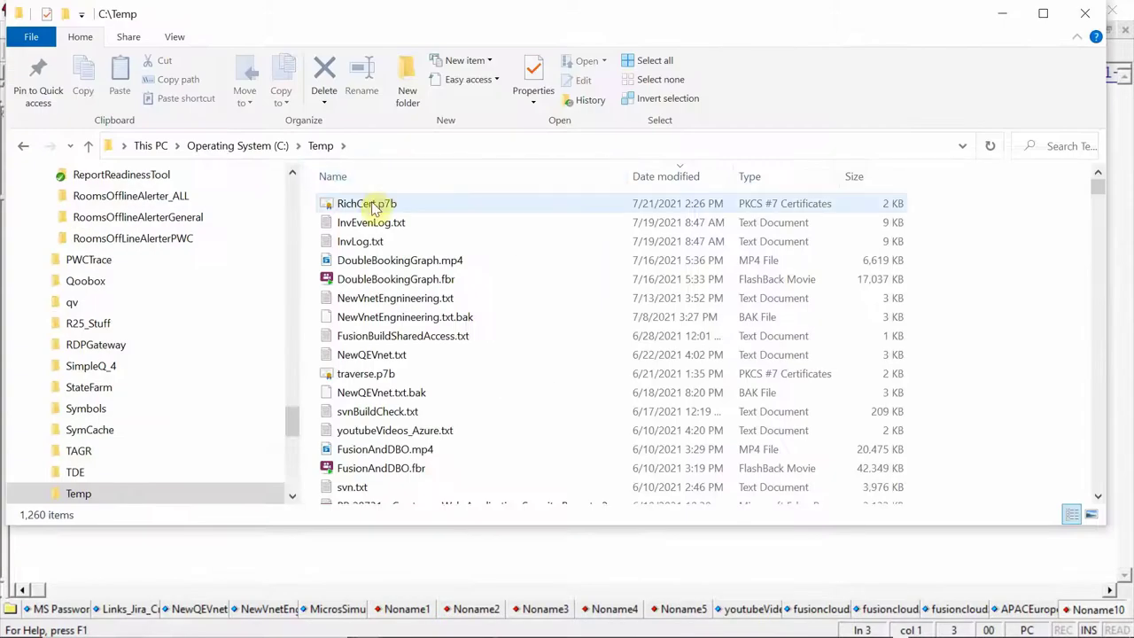
pyautogui.click(374, 205)
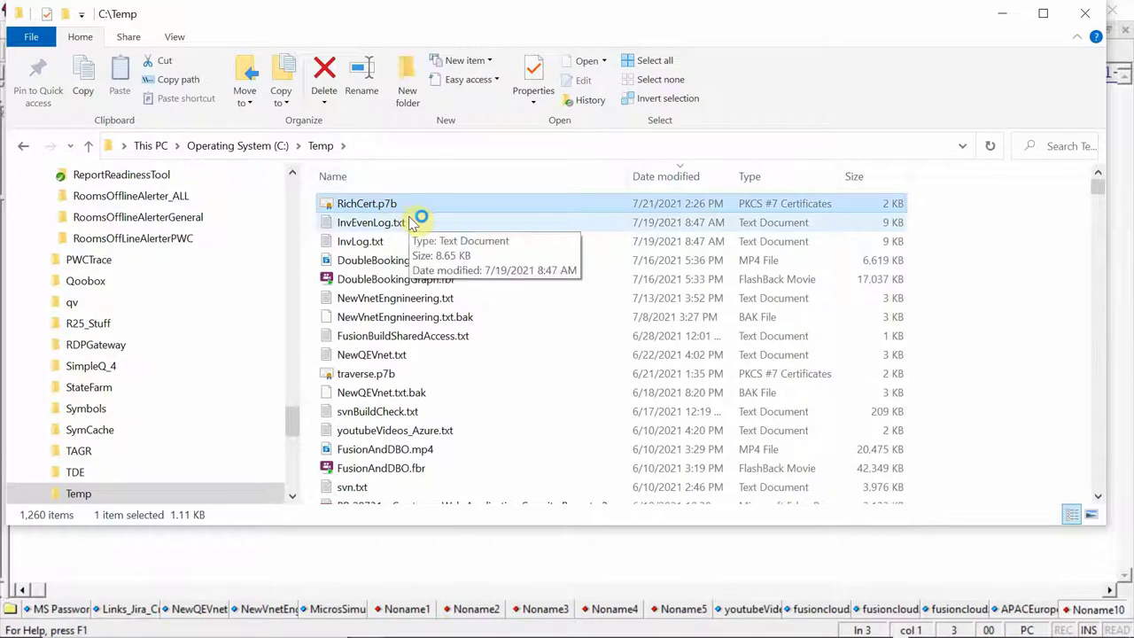
pyautogui.doubleClick(415, 204)
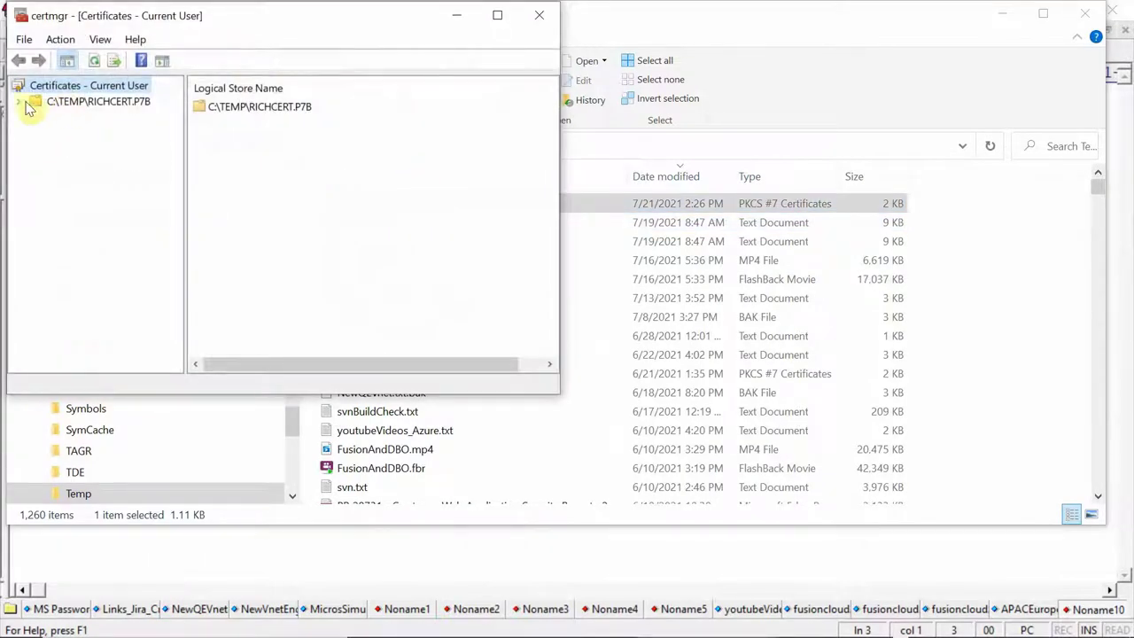
pyautogui.click(58, 120)
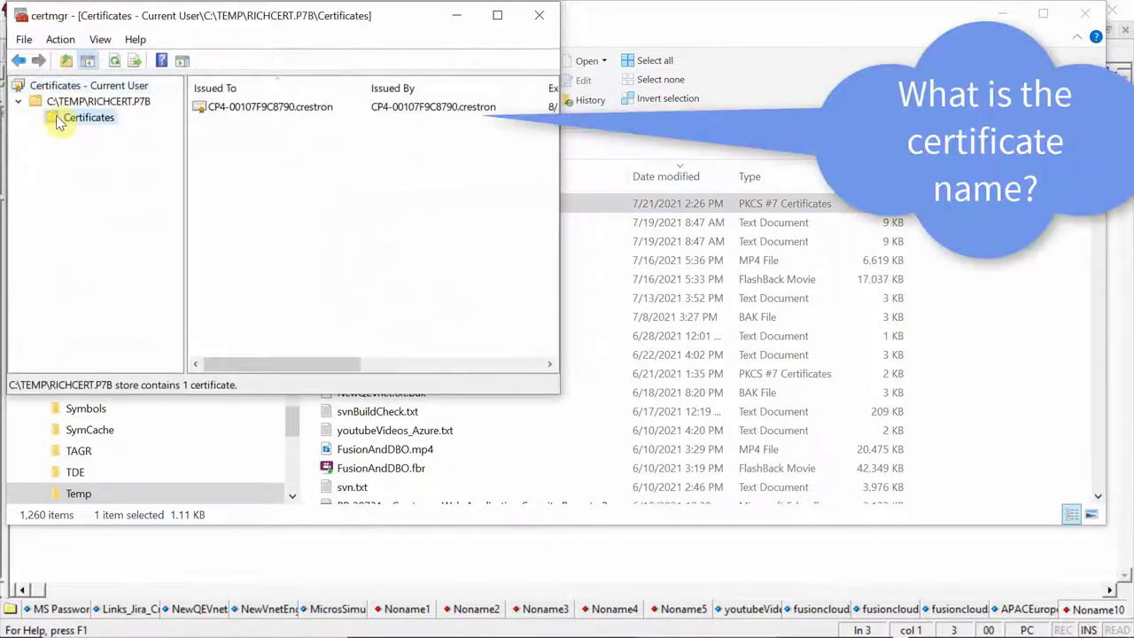
pyautogui.doubleClick(259, 107)
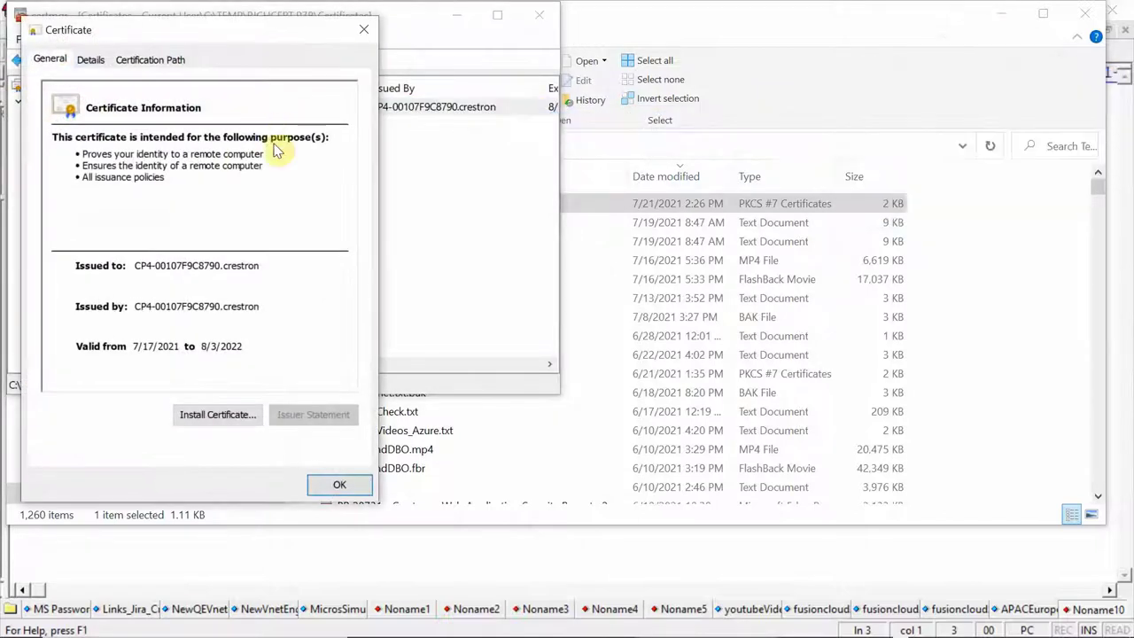
# Read the Subject Alternative Name and select DNS name CP4-00107F9C8790 in the certificate details
pyautogui.click(92, 60)
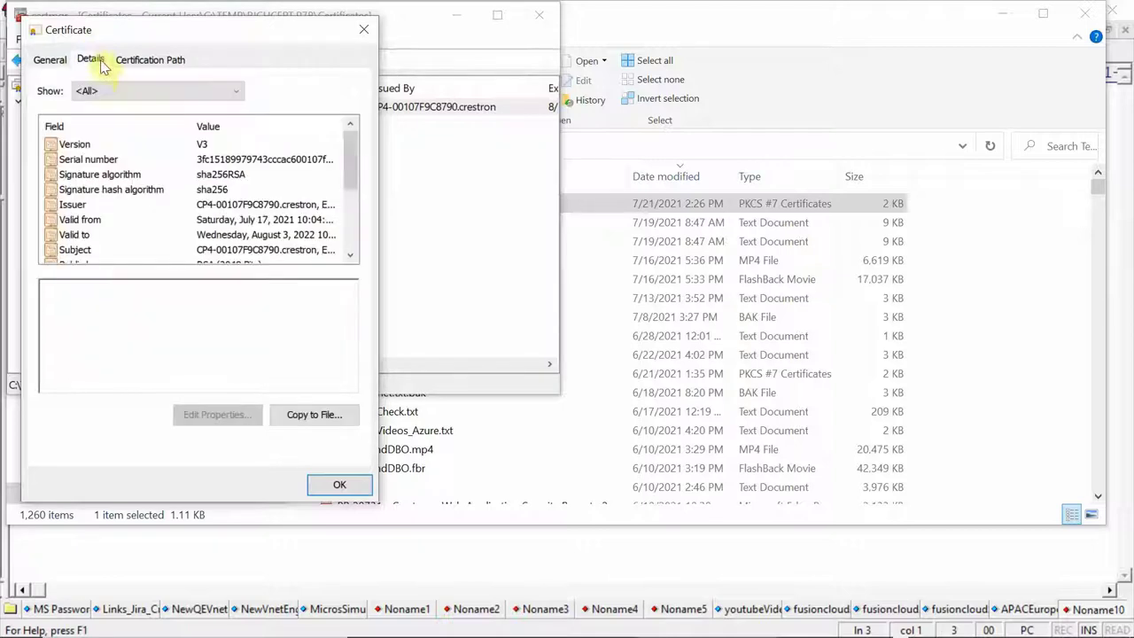
pyautogui.scroll(-3, 87, 209)
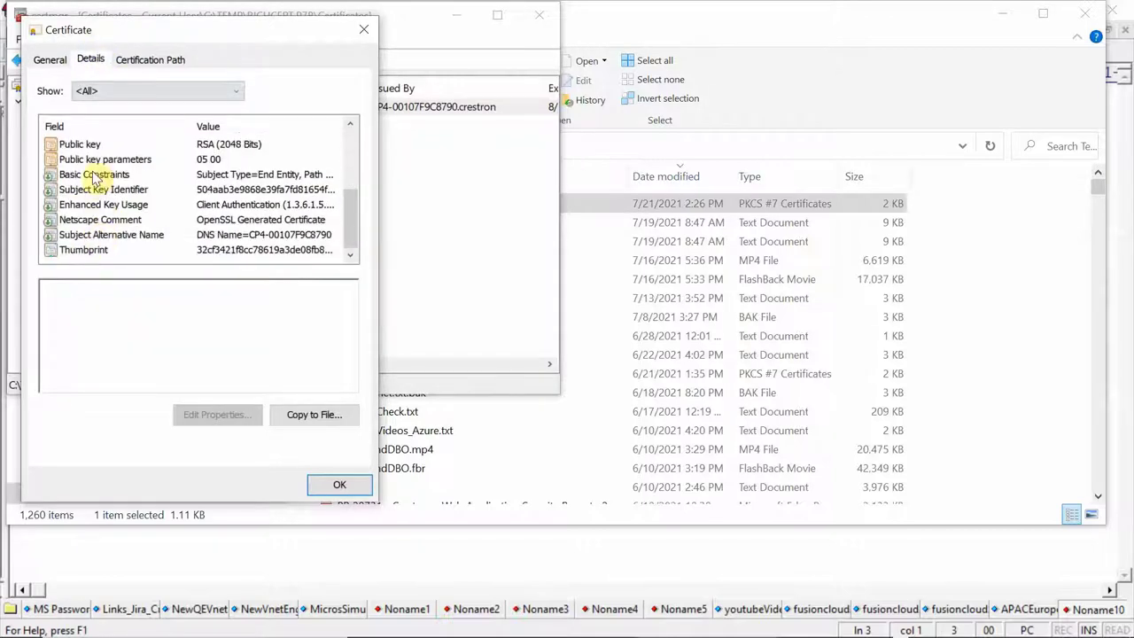
pyautogui.click(81, 235)
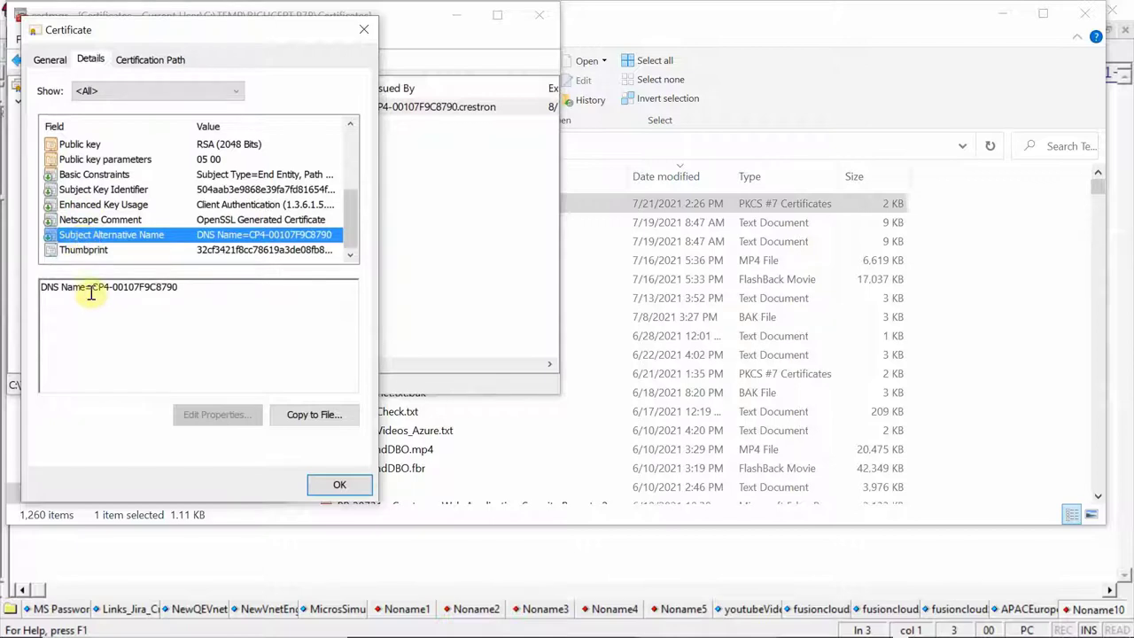
pyautogui.moveTo(93, 288); pyautogui.dragTo(179, 286)
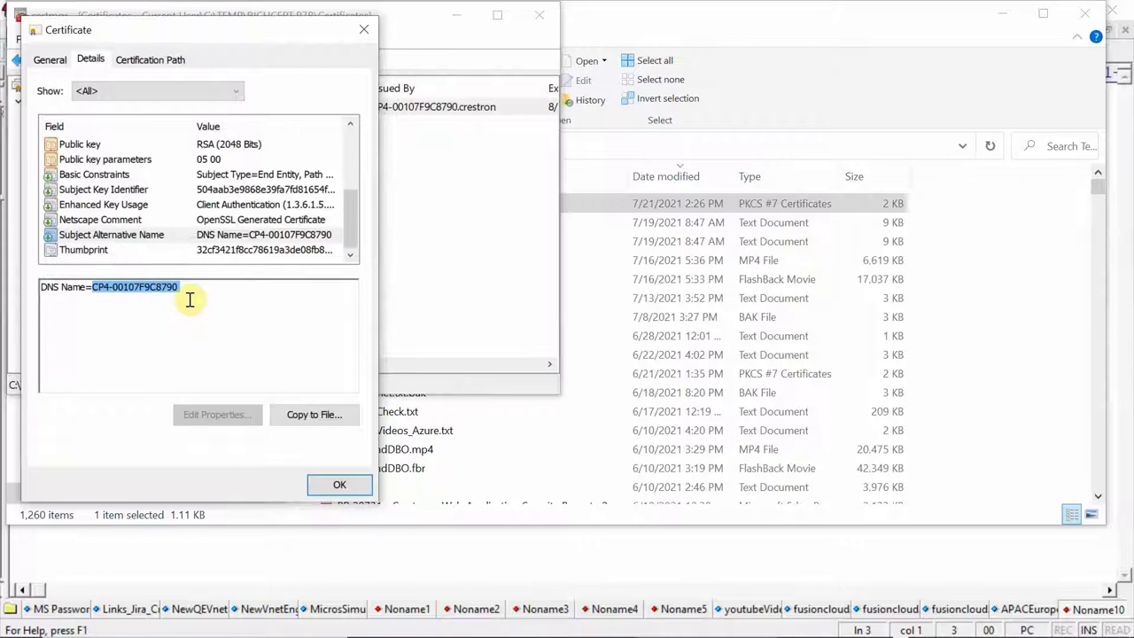
pyautogui.click(338, 486)
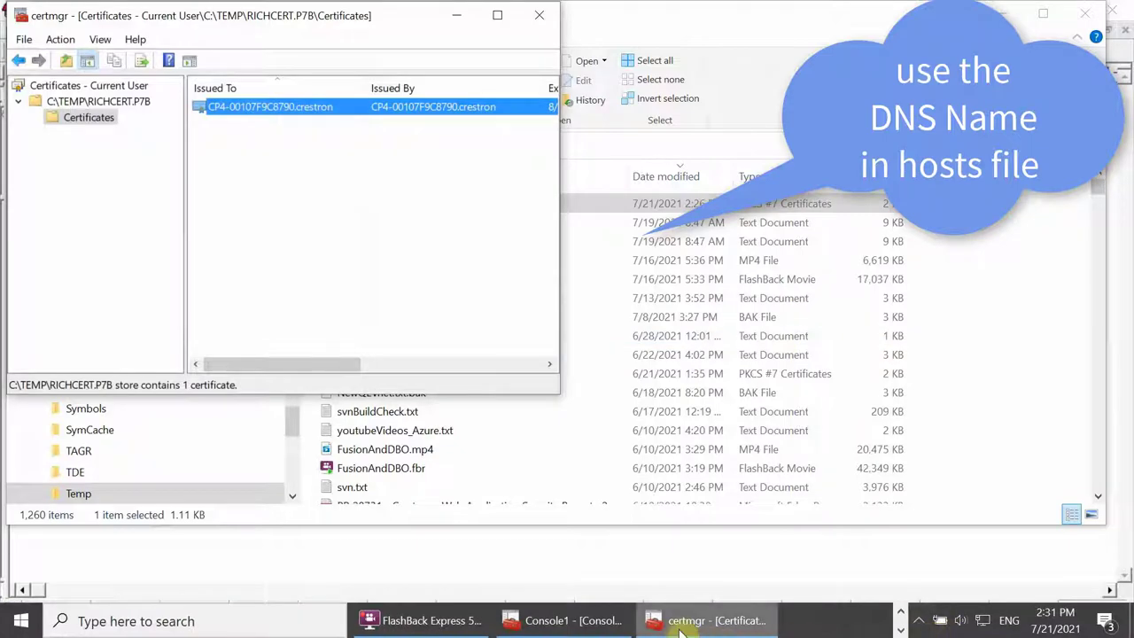
# Save the hosts file mapping 10.88.119.8 to CP4-00107F9C8790, then select EditPlus's line-4 hostname URL
pyautogui.click(682, 627)
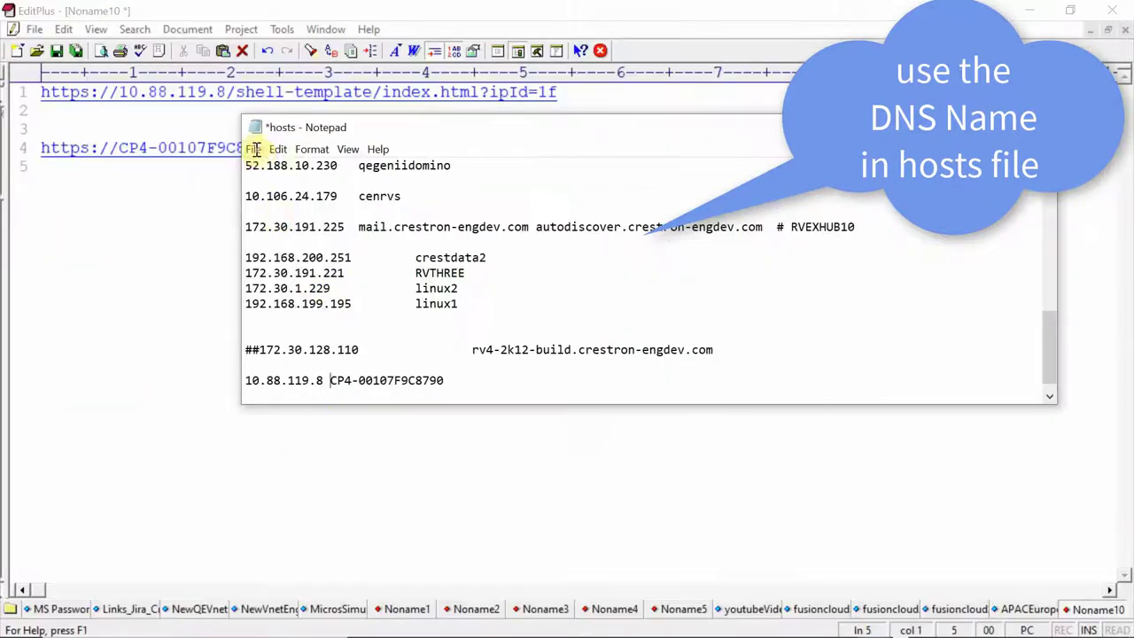
pyautogui.click(252, 149)
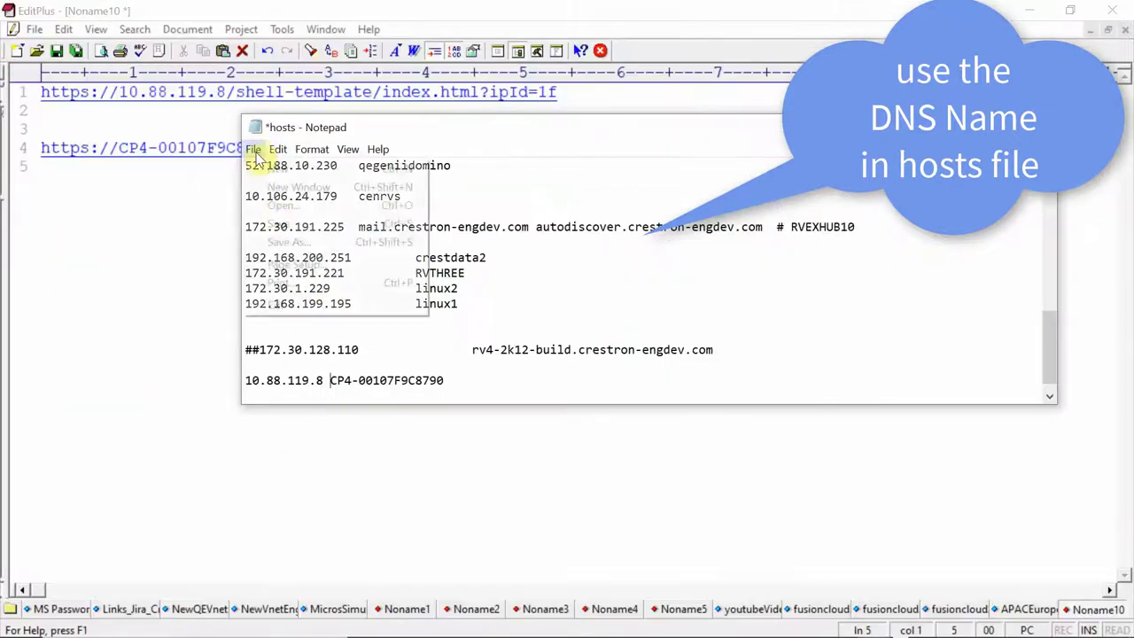
pyautogui.click(279, 224)
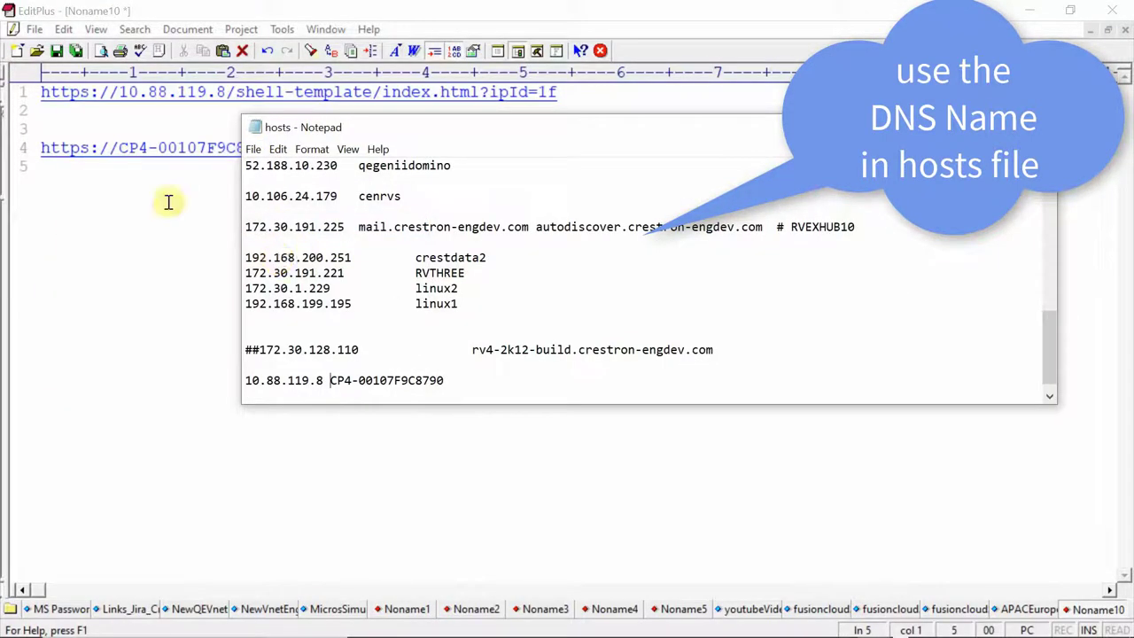
pyautogui.click(119, 148)
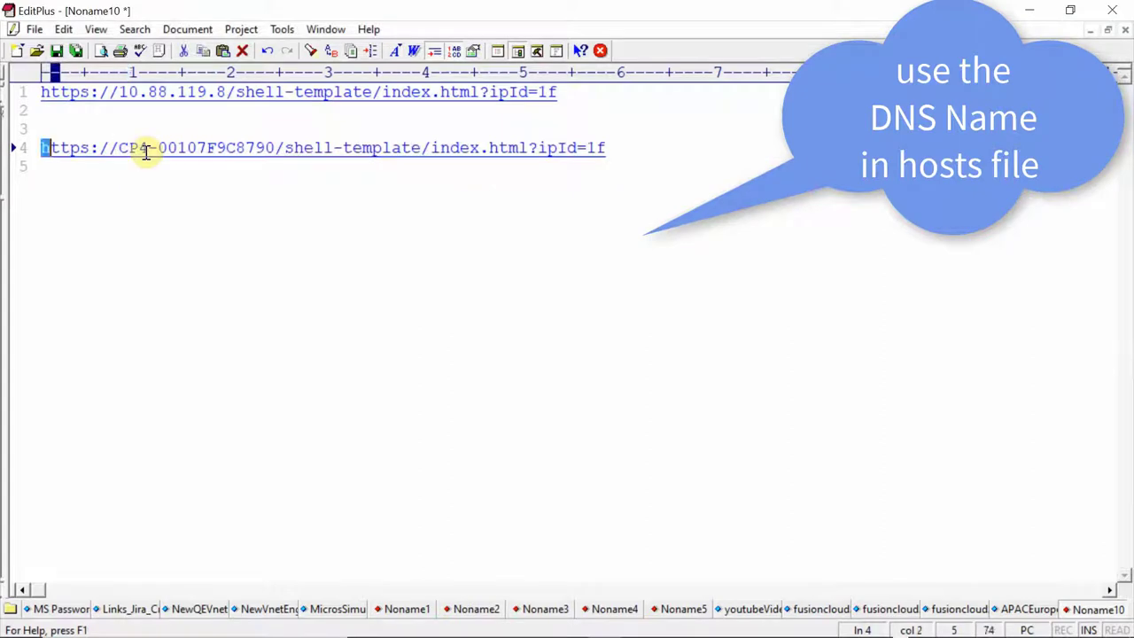
pyautogui.hotkey('shift', 'End')
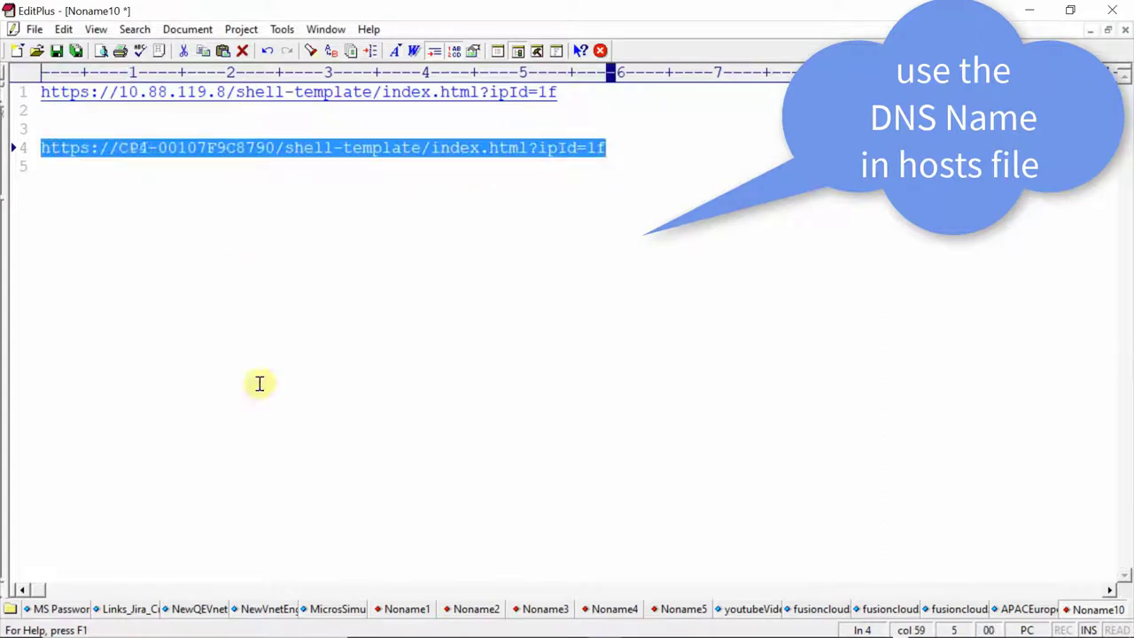
pyautogui.moveTo(633, 631)
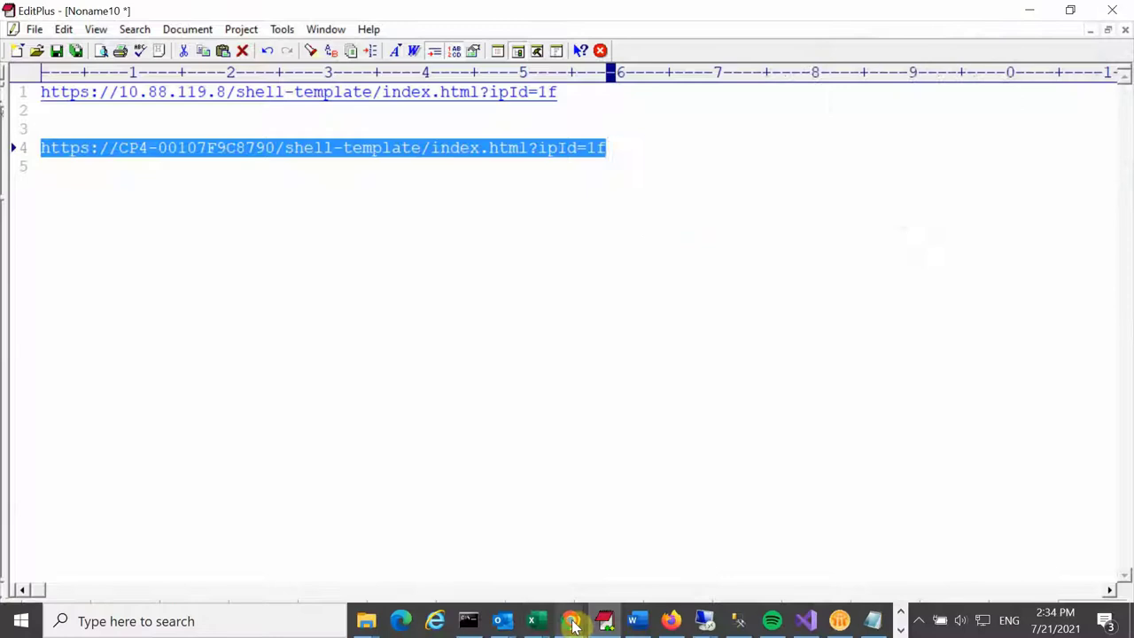
pyautogui.moveTo(572, 620)
pyautogui.click(743, 545)
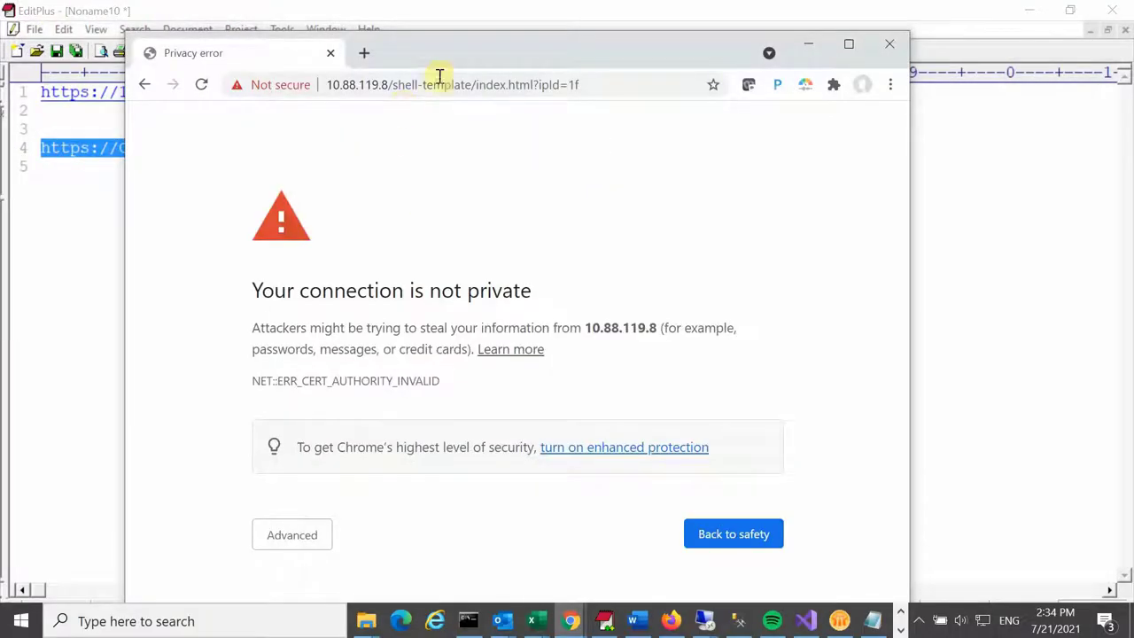
pyautogui.click(586, 88)
pyautogui.write('https://cp4-00107f9c8790/shell-template/index.html?ipId=1f')
pyautogui.press('Return')
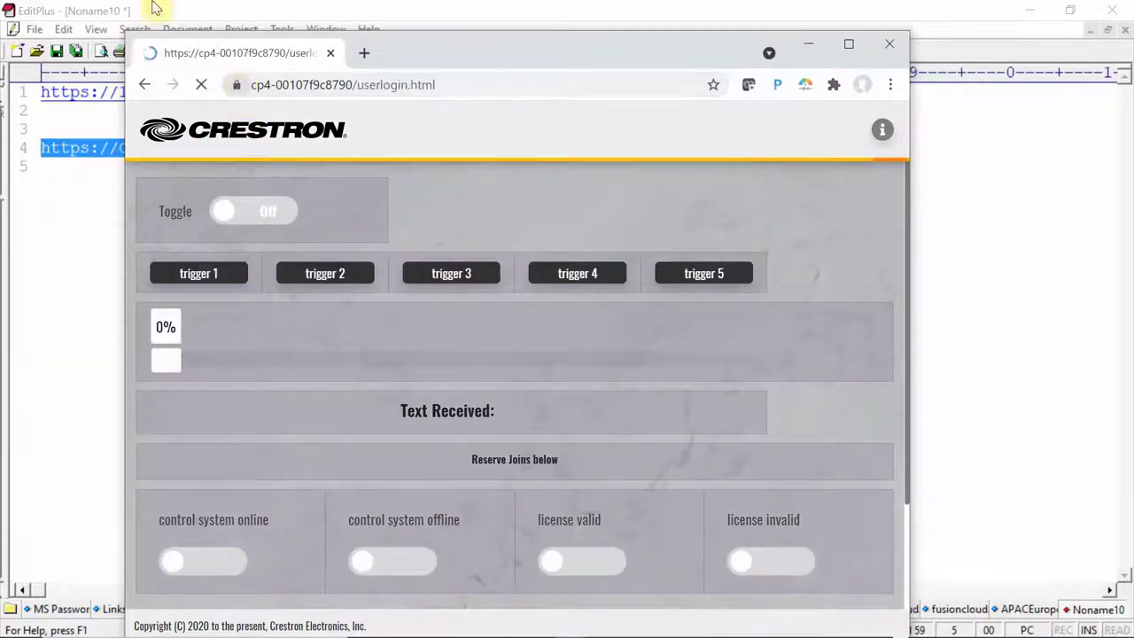
# Minimize EditPlus and the Chrome xPanel window, then restore the Edge window with the FUSION-1242 issue
pyautogui.click(1037, 357)
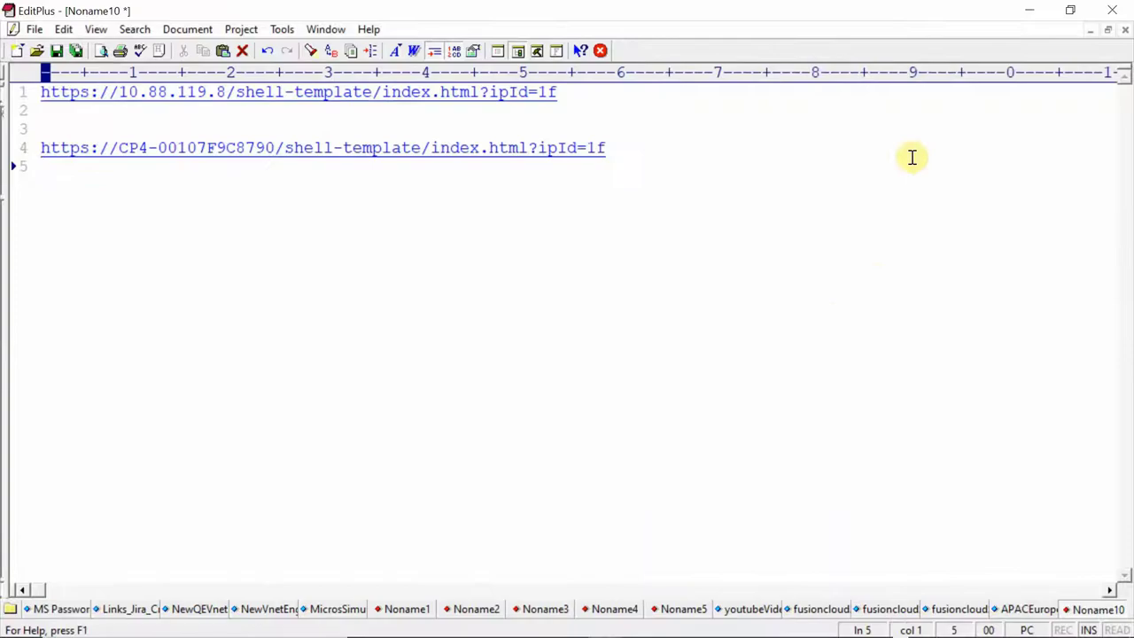
pyautogui.click(1025, 11)
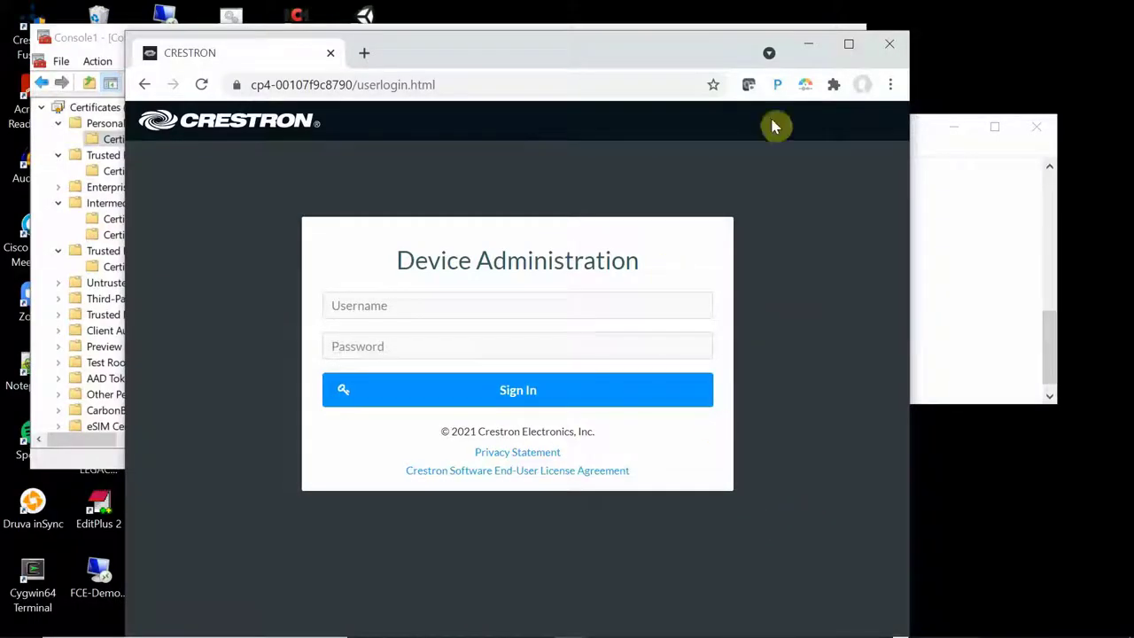
pyautogui.click(883, 46)
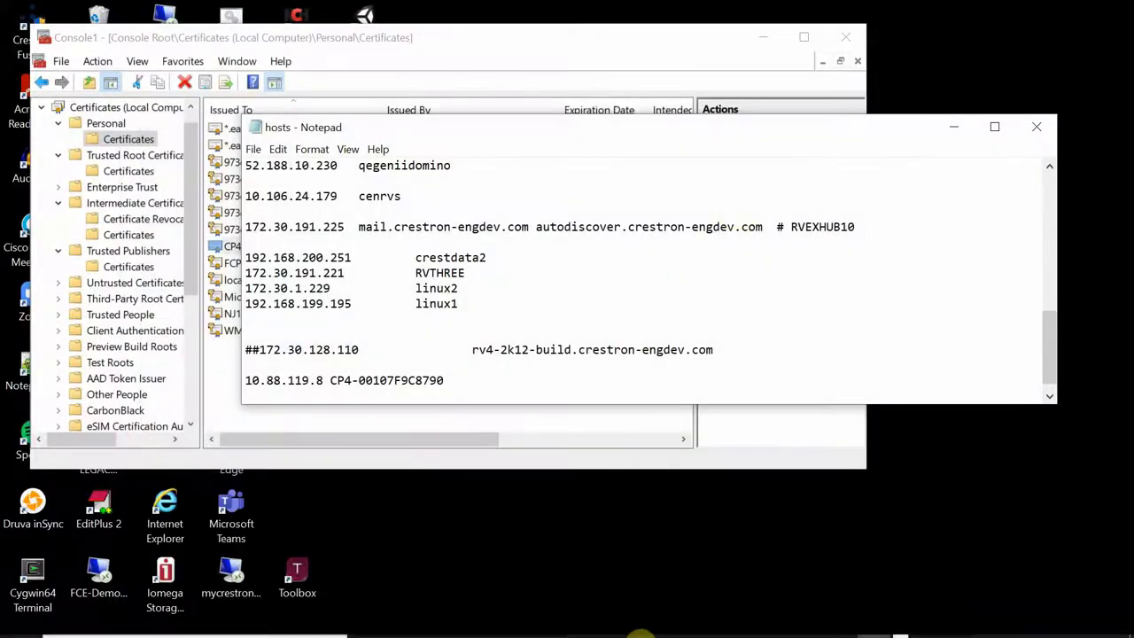
pyautogui.moveTo(638, 625)
pyautogui.moveTo(571, 624)
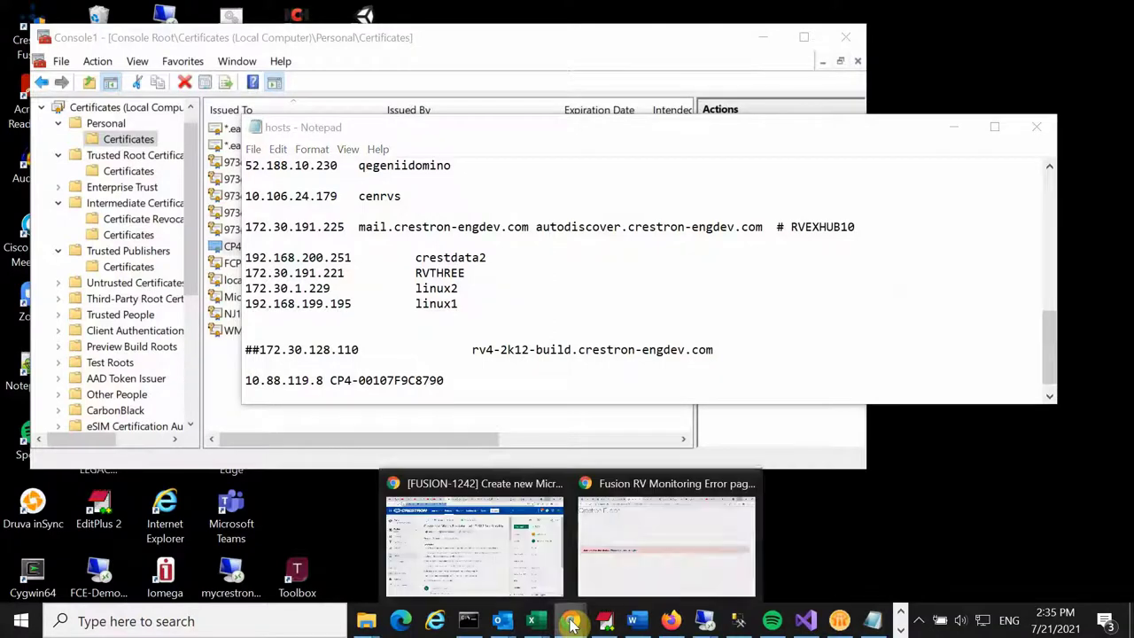
pyautogui.click(501, 519)
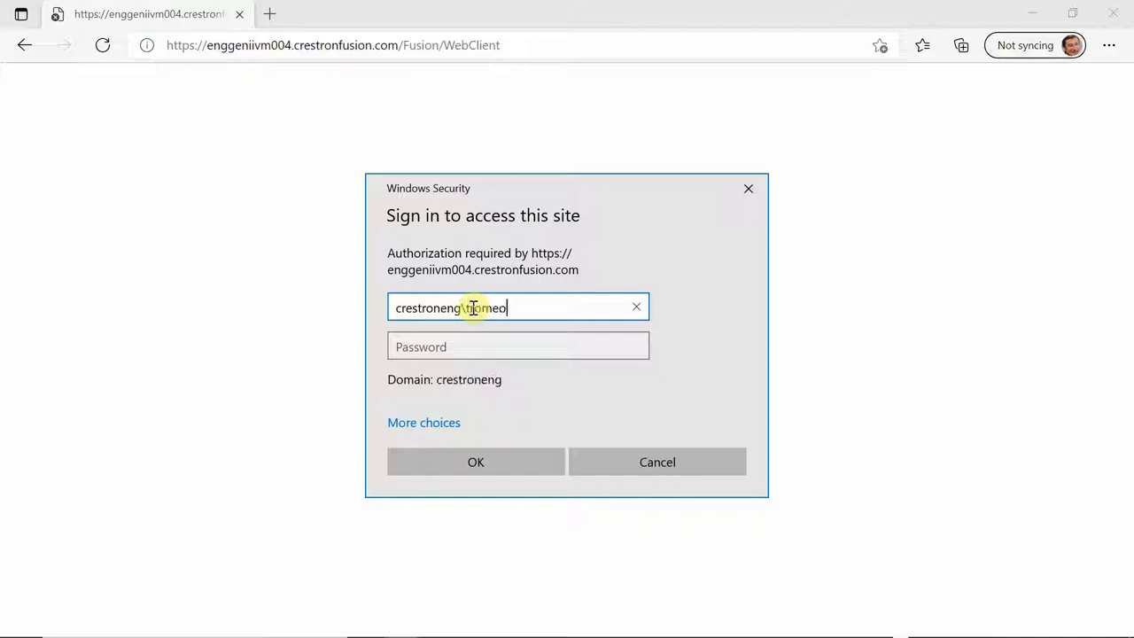
# Move from the user name to the password field in the Windows Security sign-in
pyautogui.press('Tab')
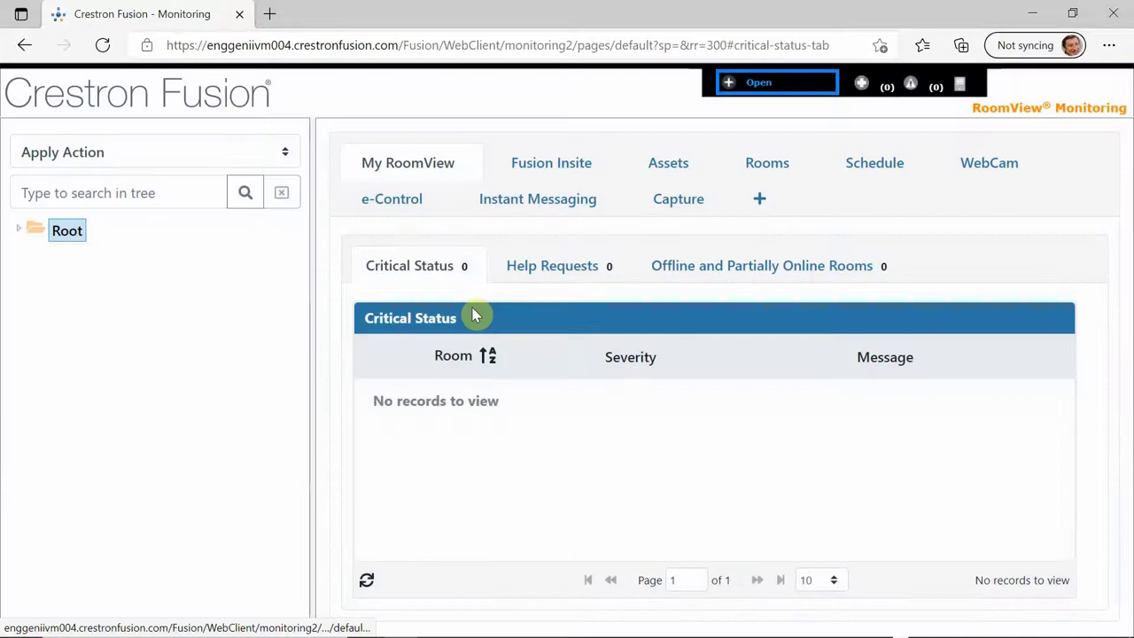
# Expand Root > Rooms > Fusion Rooms and select FR Room 002
pyautogui.click(19, 229)
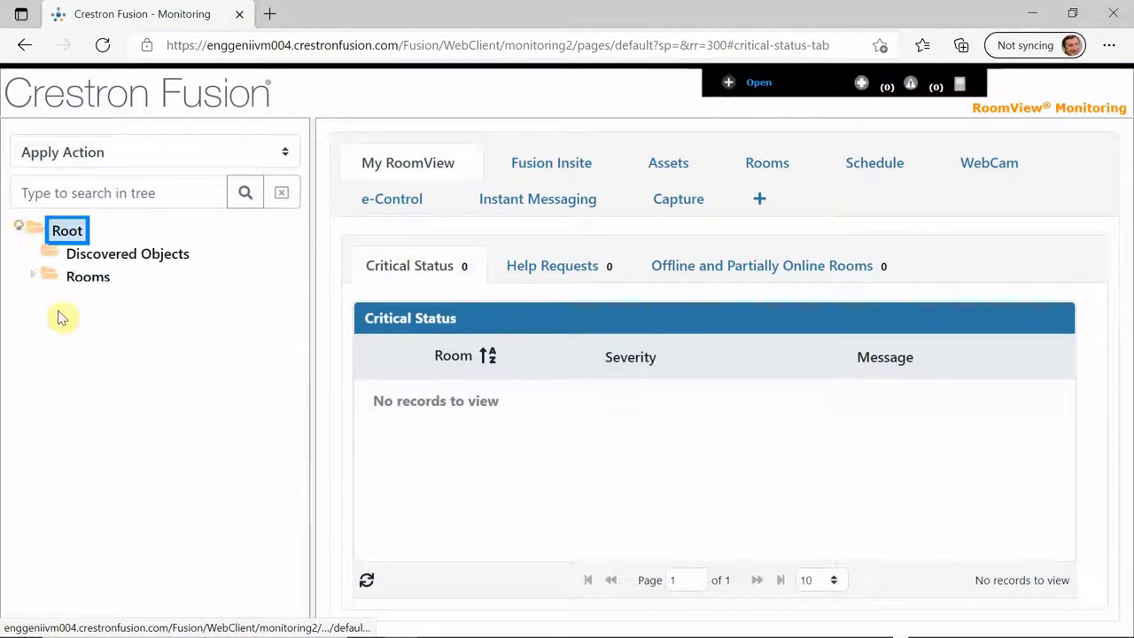
pyautogui.click(33, 277)
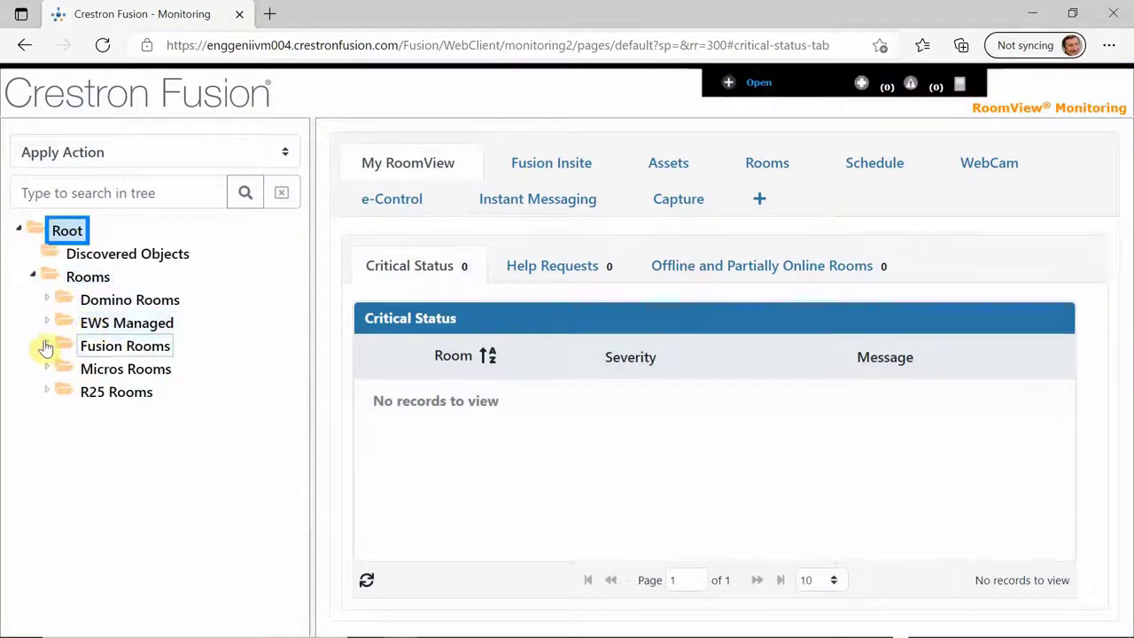
pyautogui.click(47, 345)
pyautogui.click(128, 392)
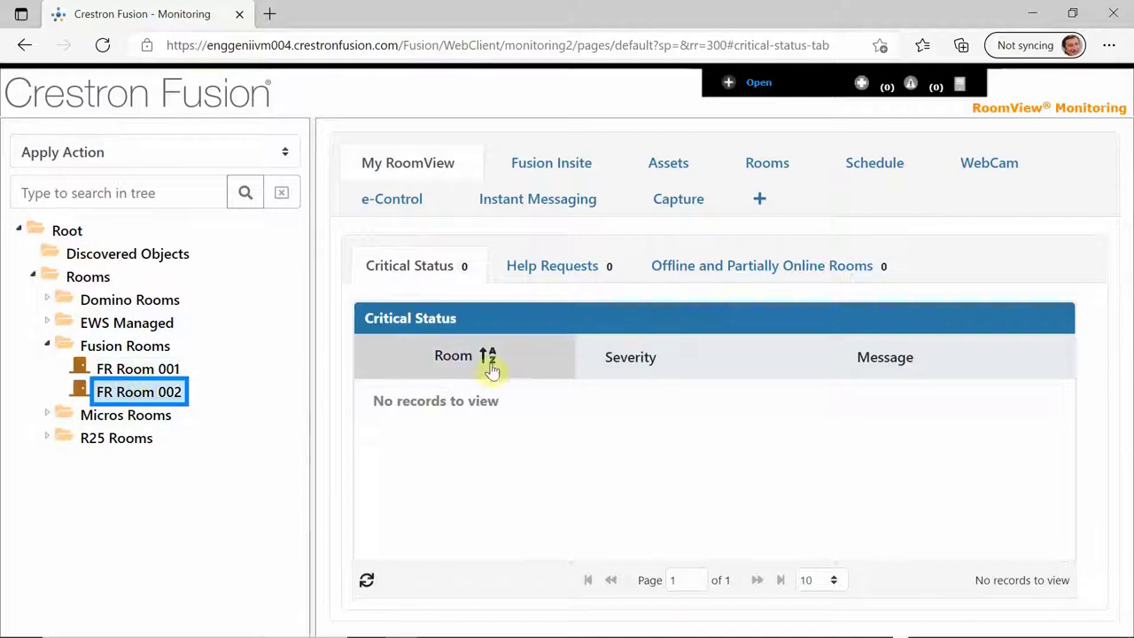
# Show FR Room 002's e-Control panel, select its failing 10.88.119.8 URL, and open a new tab
pyautogui.click(766, 171)
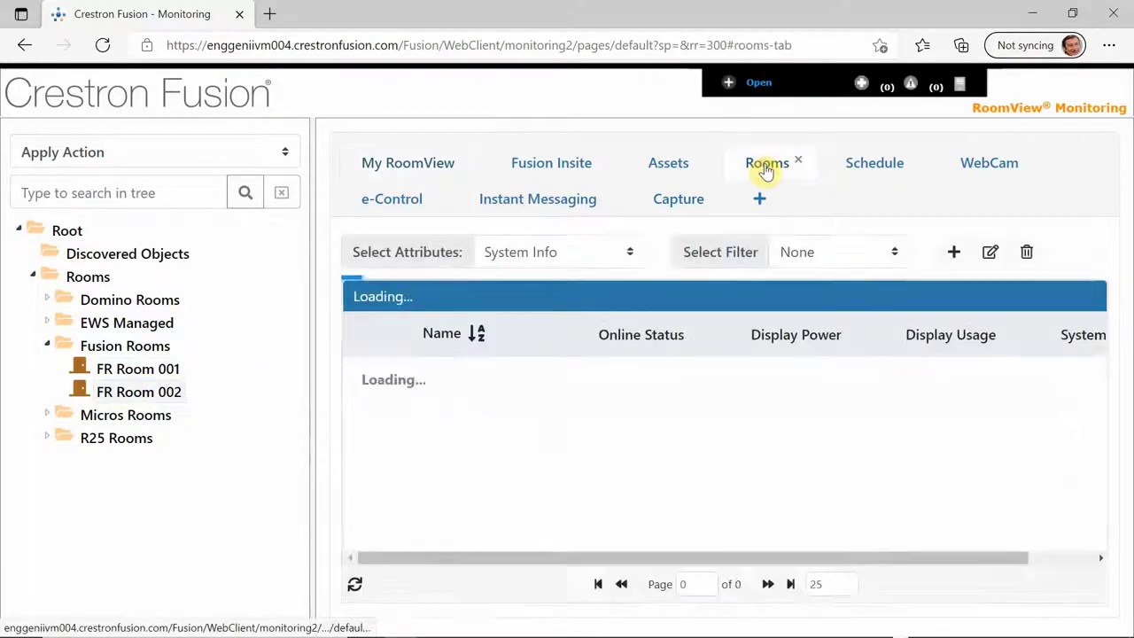
pyautogui.click(409, 205)
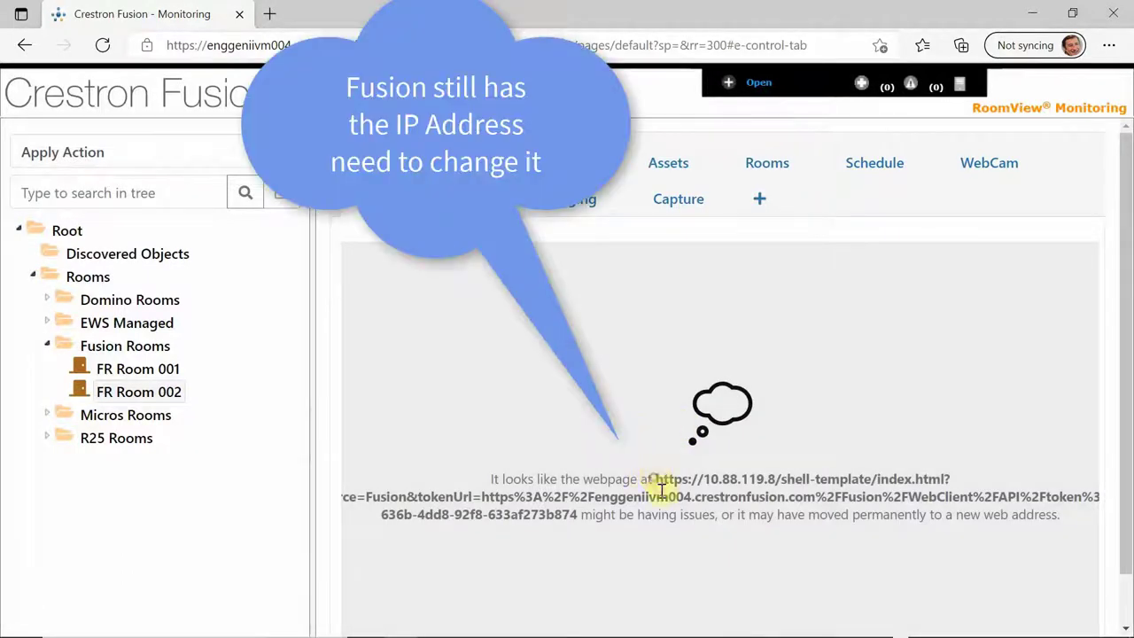
pyautogui.moveTo(659, 486); pyautogui.dragTo(578, 512)
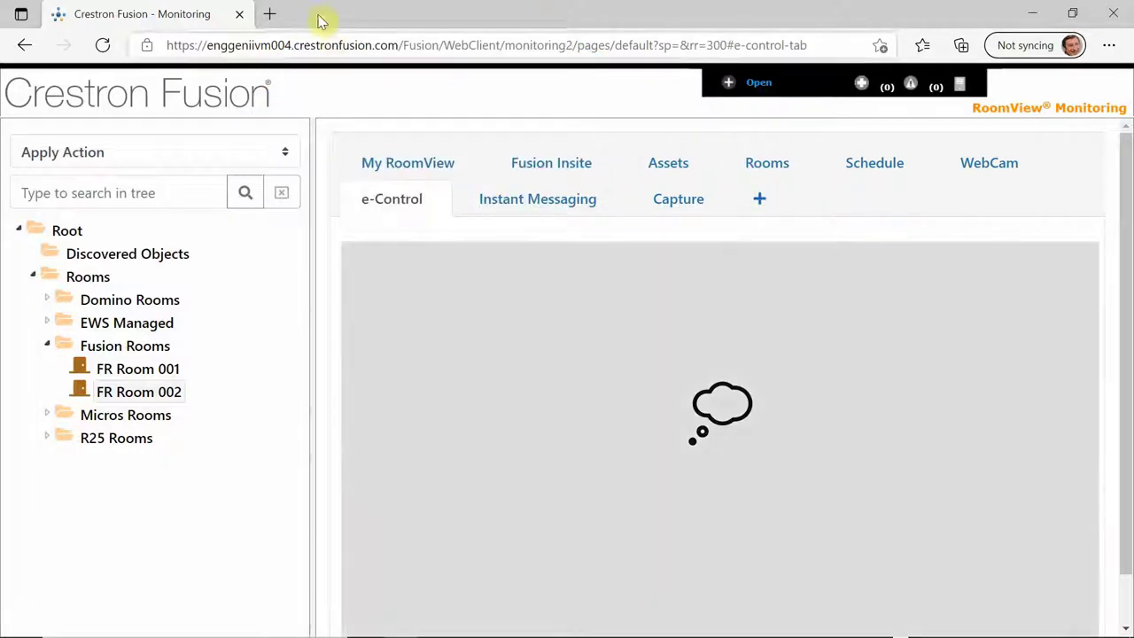
pyautogui.click(270, 14)
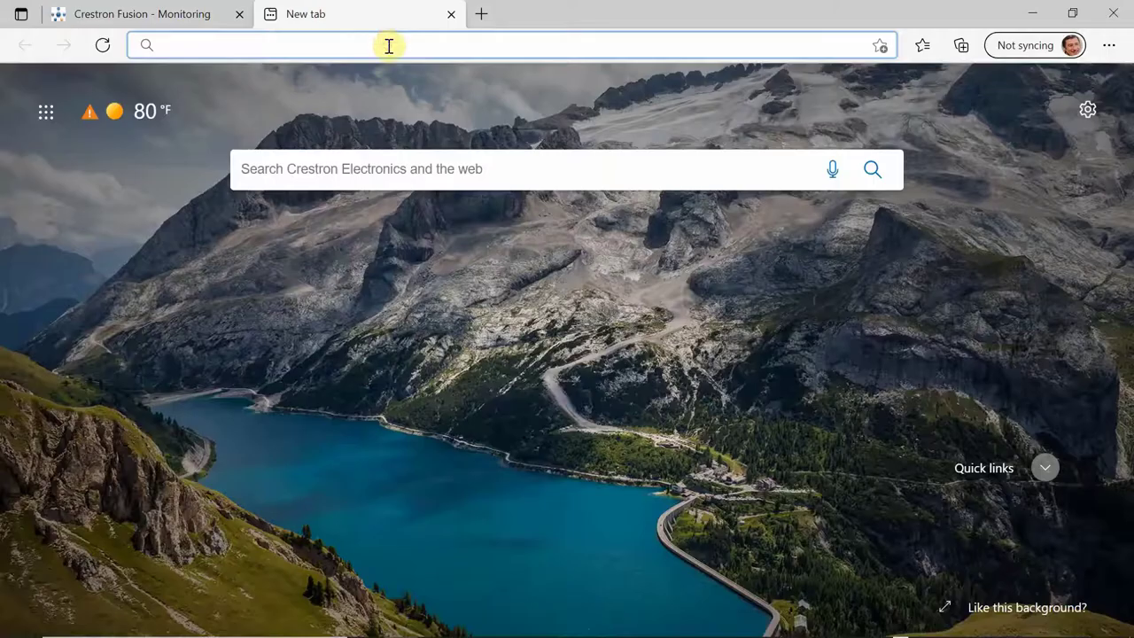
# Load the 10.88.119.8 e-Control URL in the new tab, proceeding past the privacy warning
pyautogui.hotkey('ctrl', 'v')
pyautogui.press('Return')
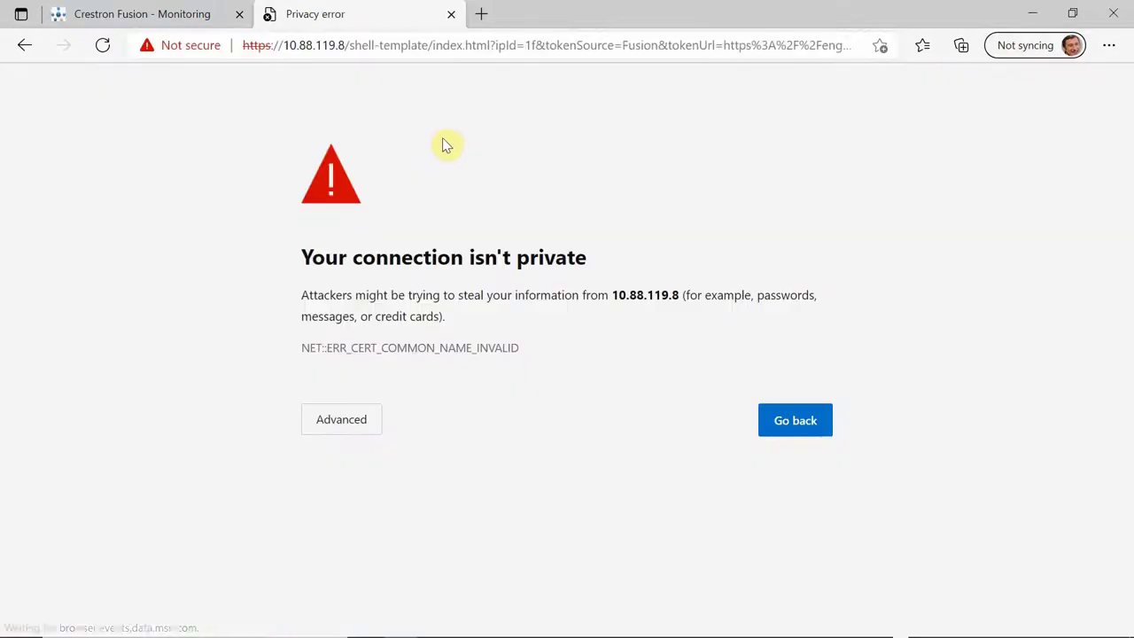
pyautogui.click(360, 425)
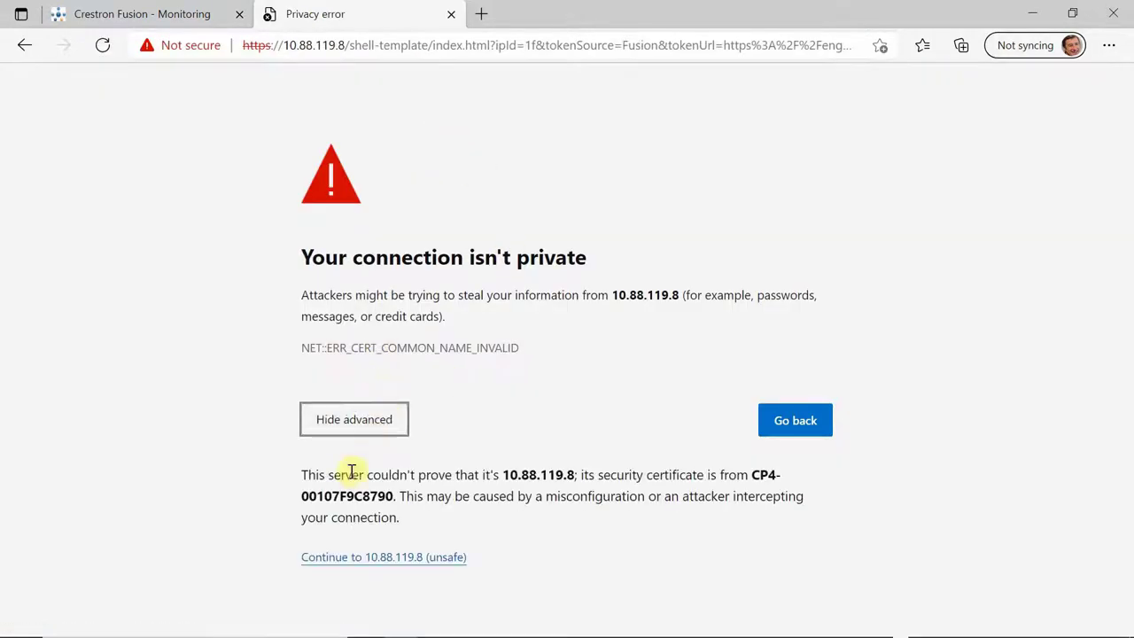
pyautogui.click(357, 557)
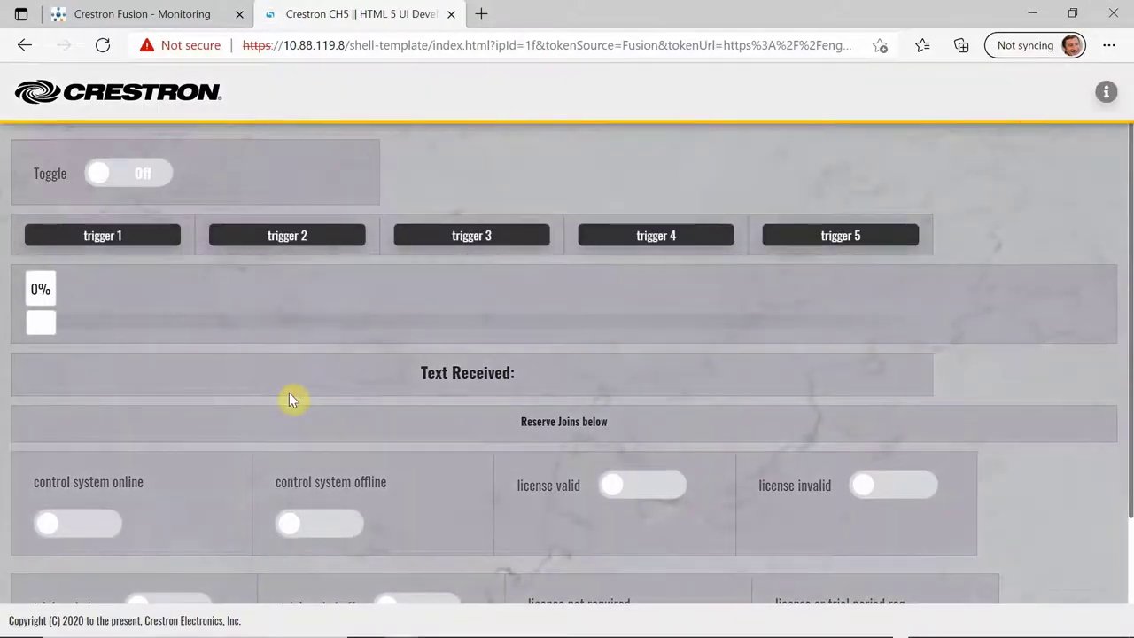
# Return to the Fusion monitoring tab and open the Setup area in a new tab
pyautogui.click(133, 15)
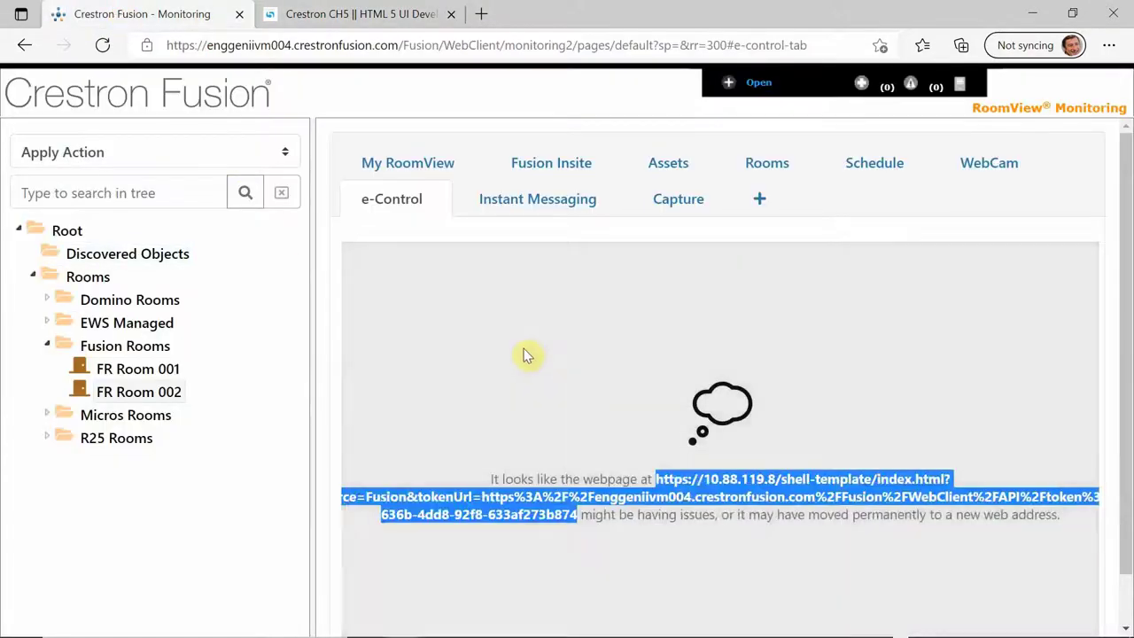
pyautogui.click(756, 82)
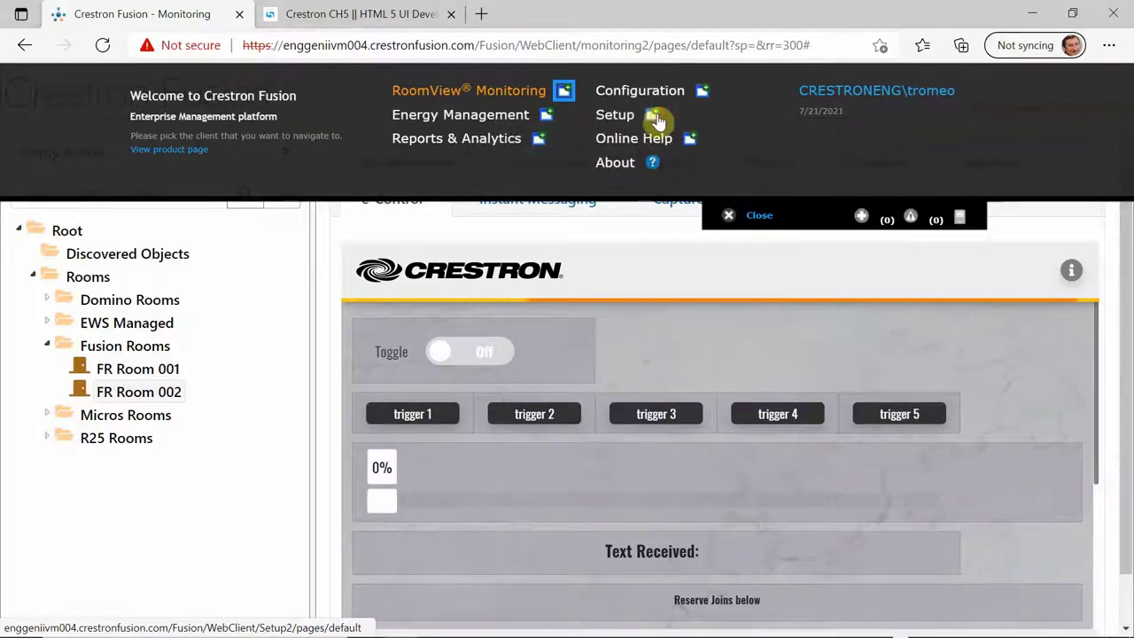
pyautogui.click(656, 120)
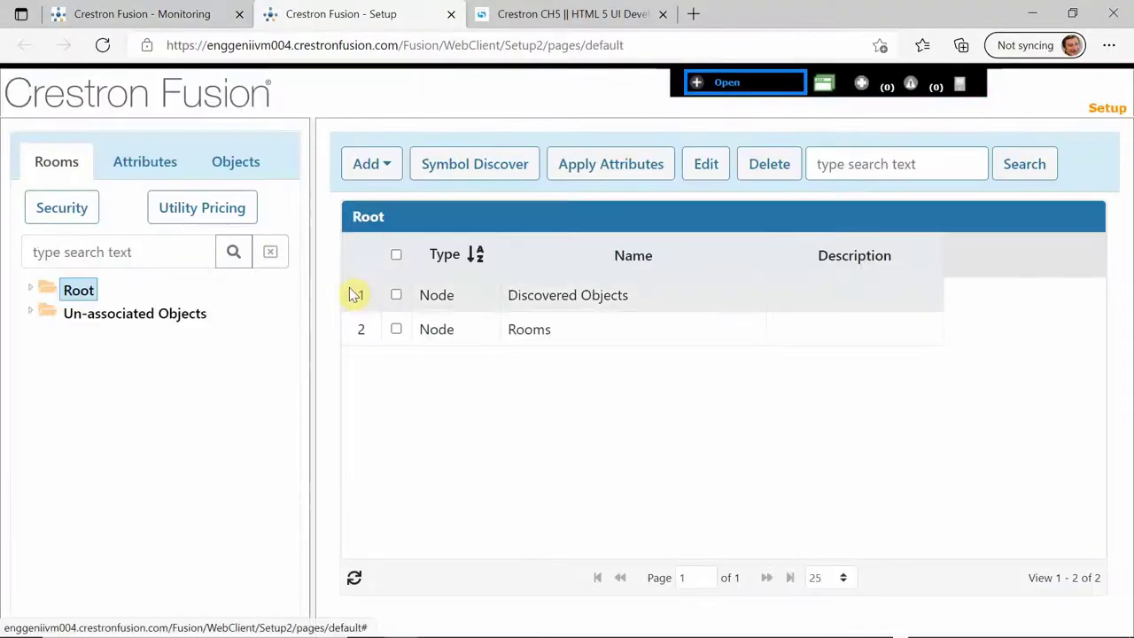
# Expand Root > Rooms > Fusion Rooms and open FR Room 002's edit dialog
pyautogui.click(30, 290)
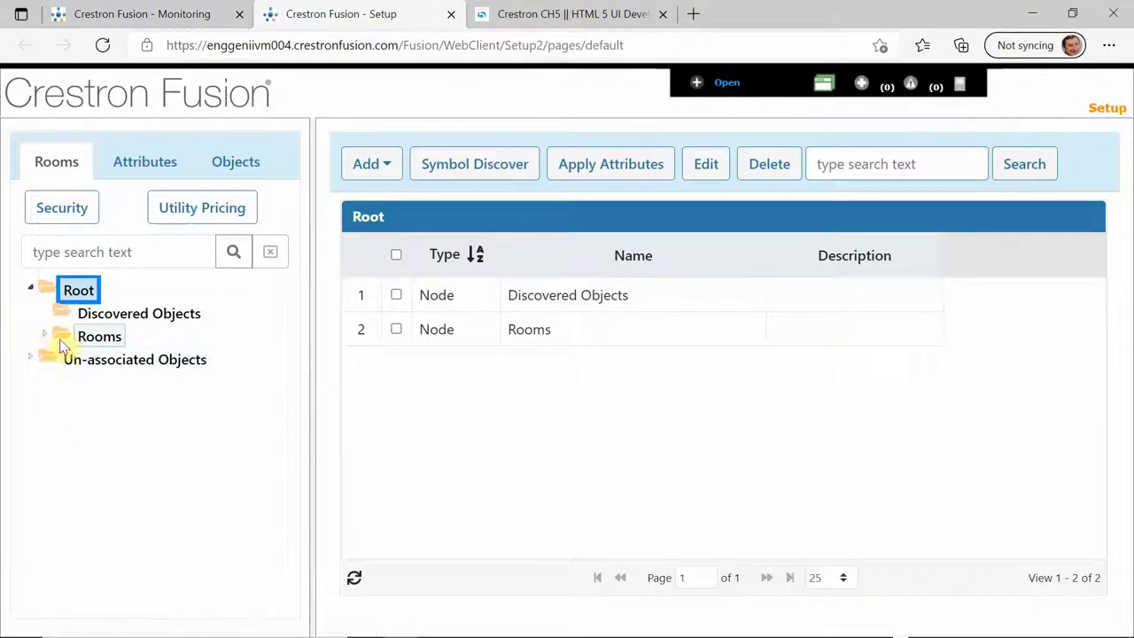
pyautogui.click(44, 334)
pyautogui.click(61, 405)
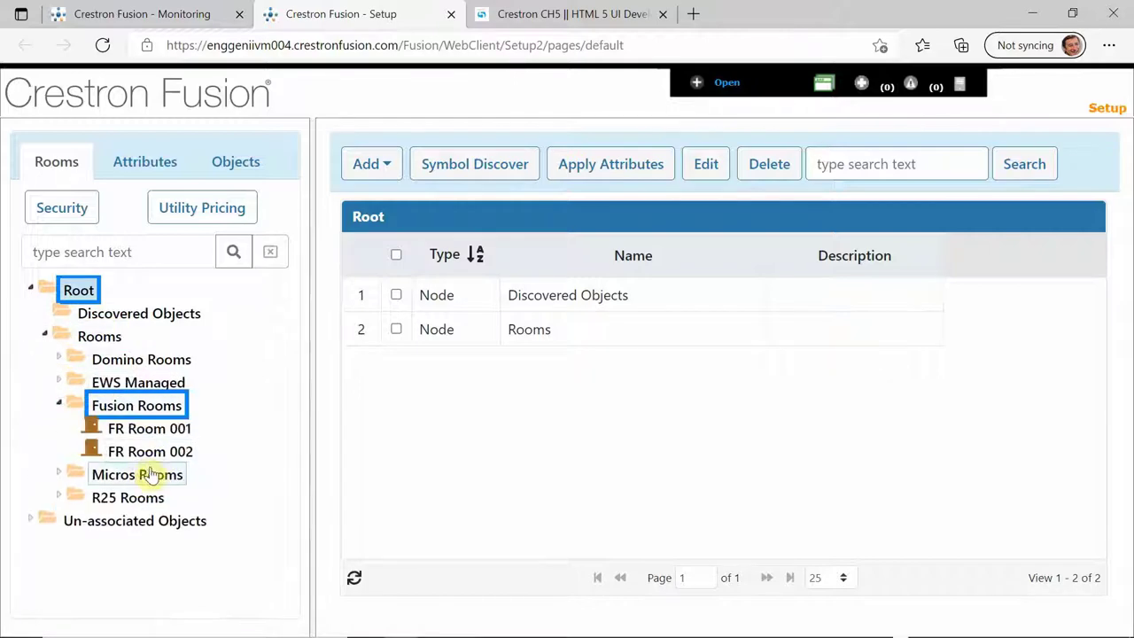
pyautogui.click(150, 454)
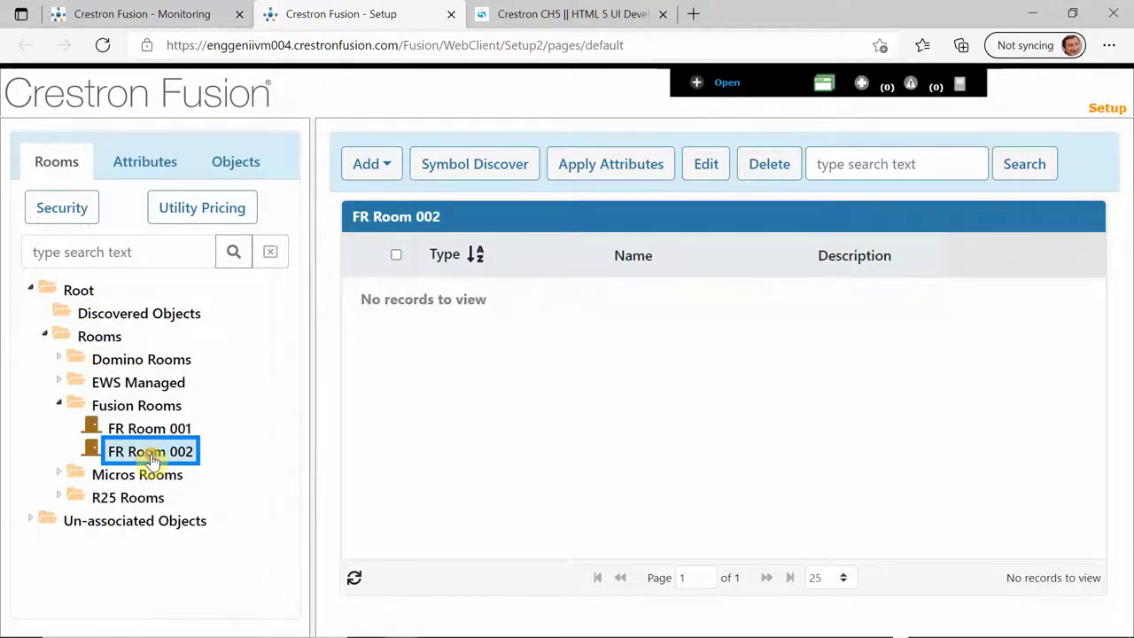
pyautogui.doubleClick(151, 454)
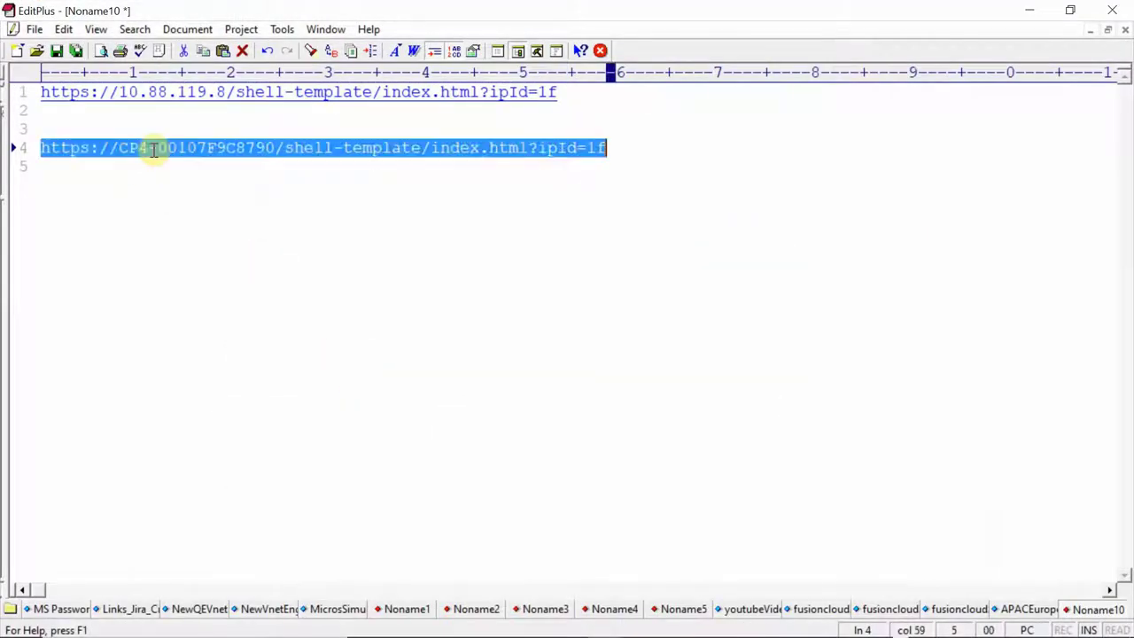
pyautogui.click(1030, 11)
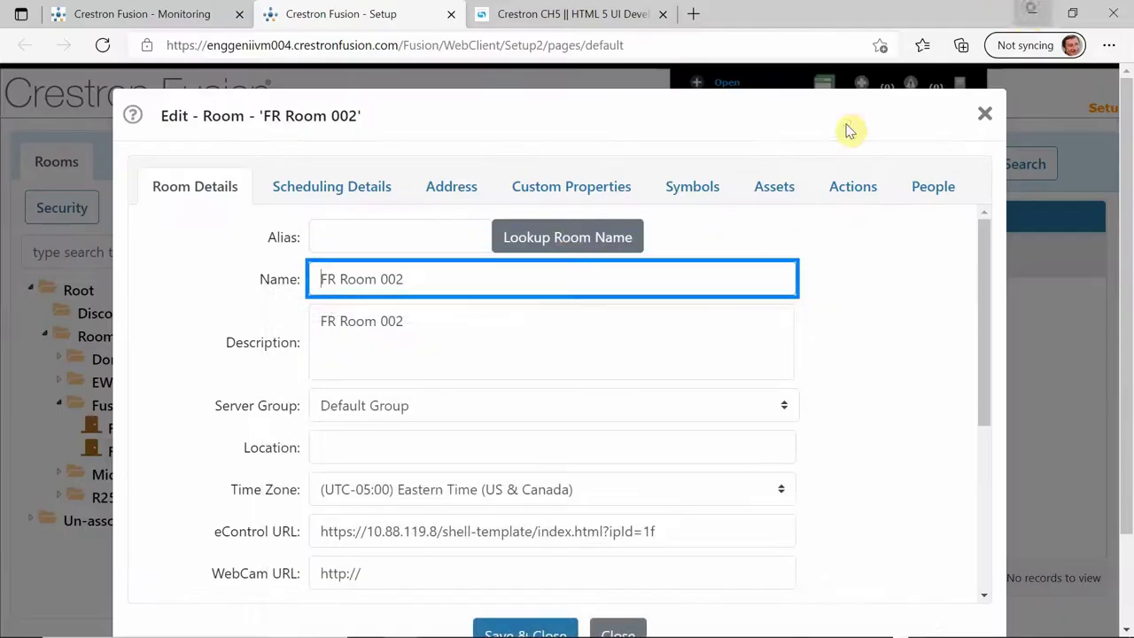
pyautogui.scroll(-2, 424, 427)
pyautogui.moveTo(674, 353); pyautogui.dragTo(226, 353)
pyautogui.write('https://CP4-00107F9C8790/shell-template/index.html?ipId=1f')
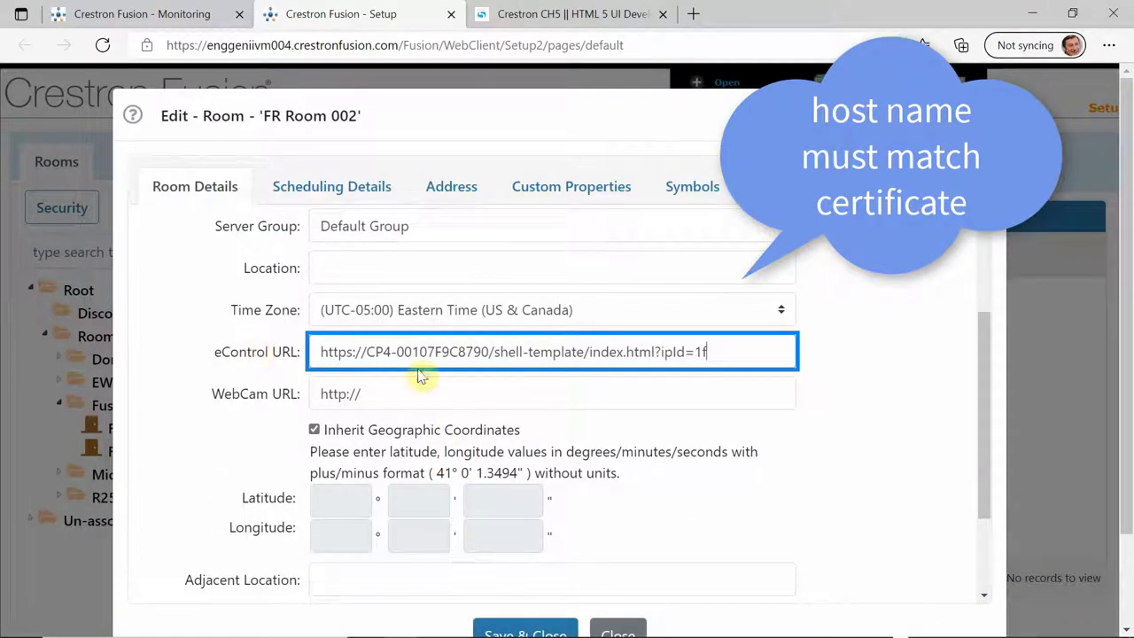
pyautogui.click(552, 631)
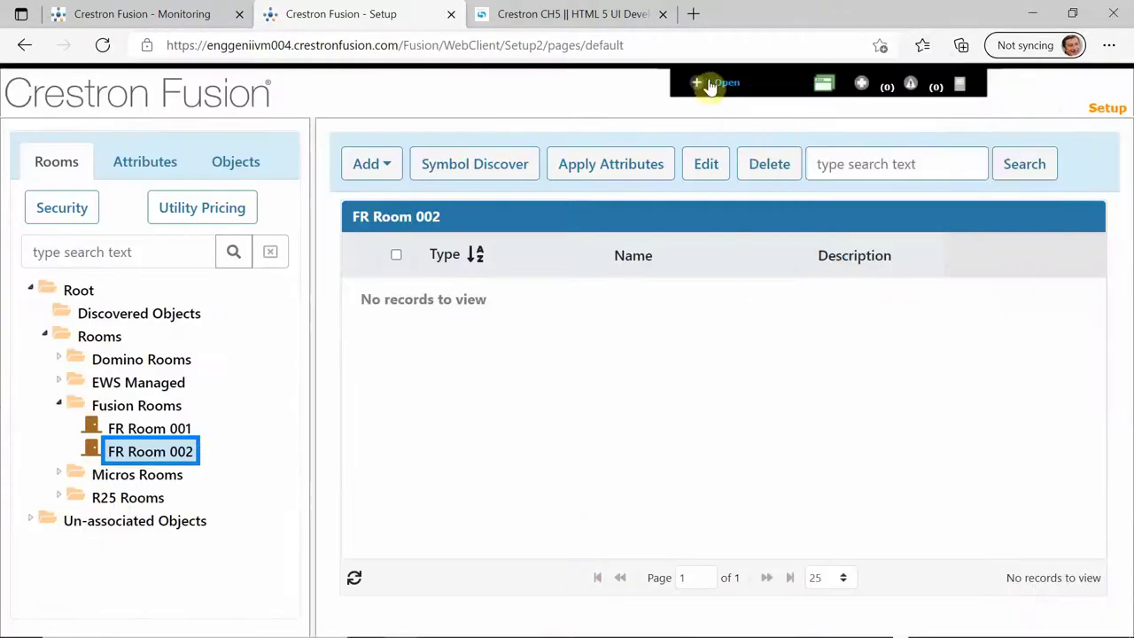
# Reload the Fusion monitoring page, then start a fresh Edge window from the taskbar
pyautogui.click(177, 15)
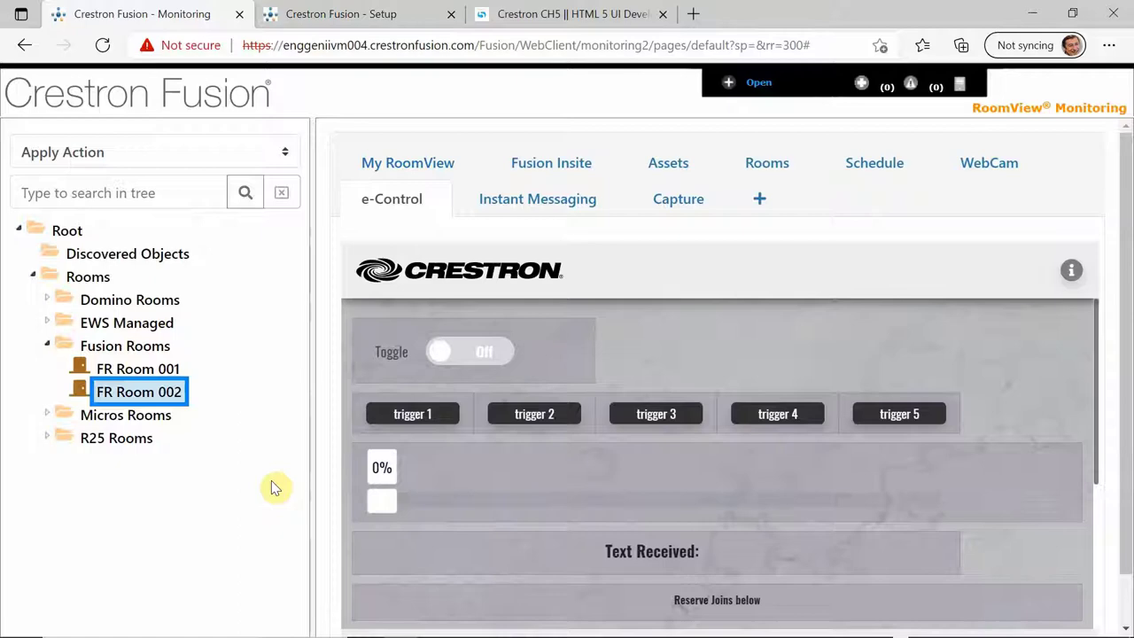
pyautogui.press('F5')
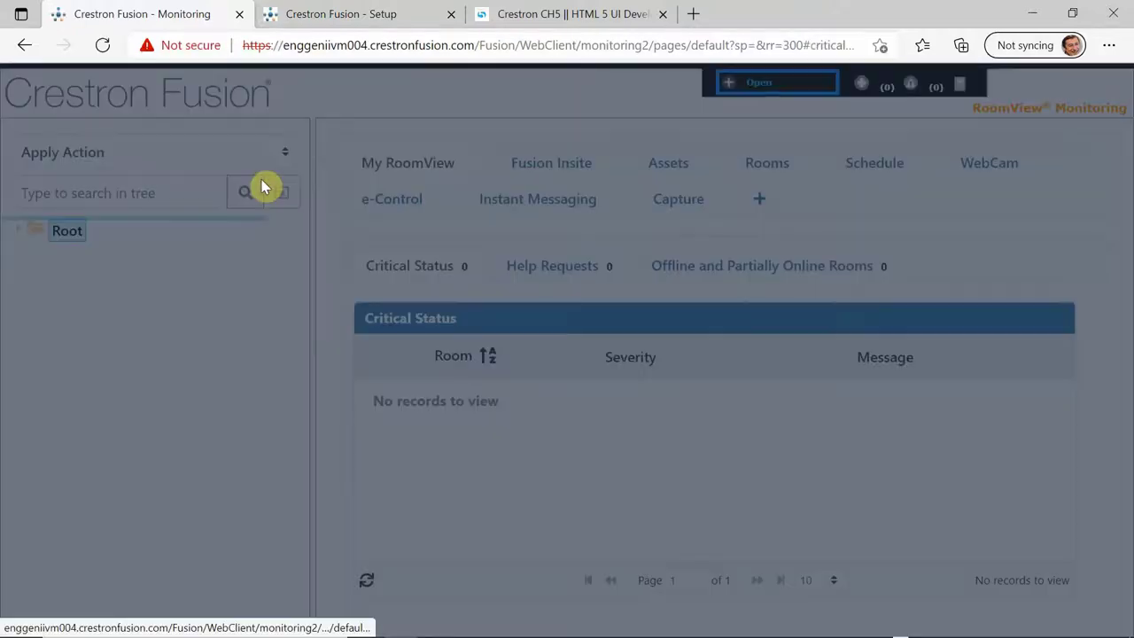
pyautogui.click(19, 229)
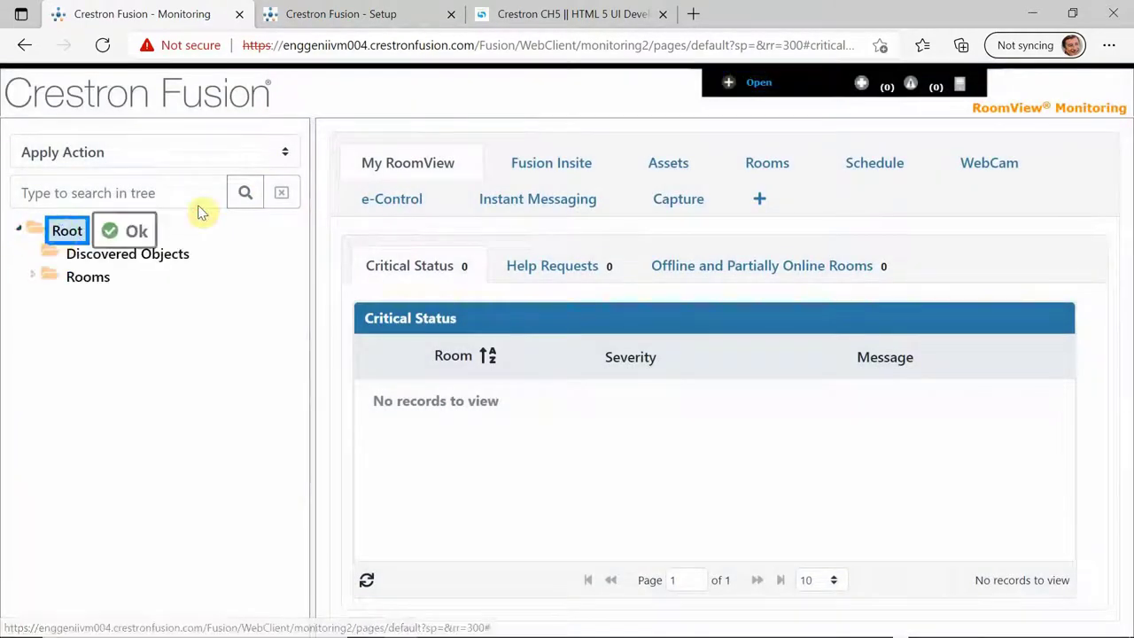
pyautogui.click(551, 163)
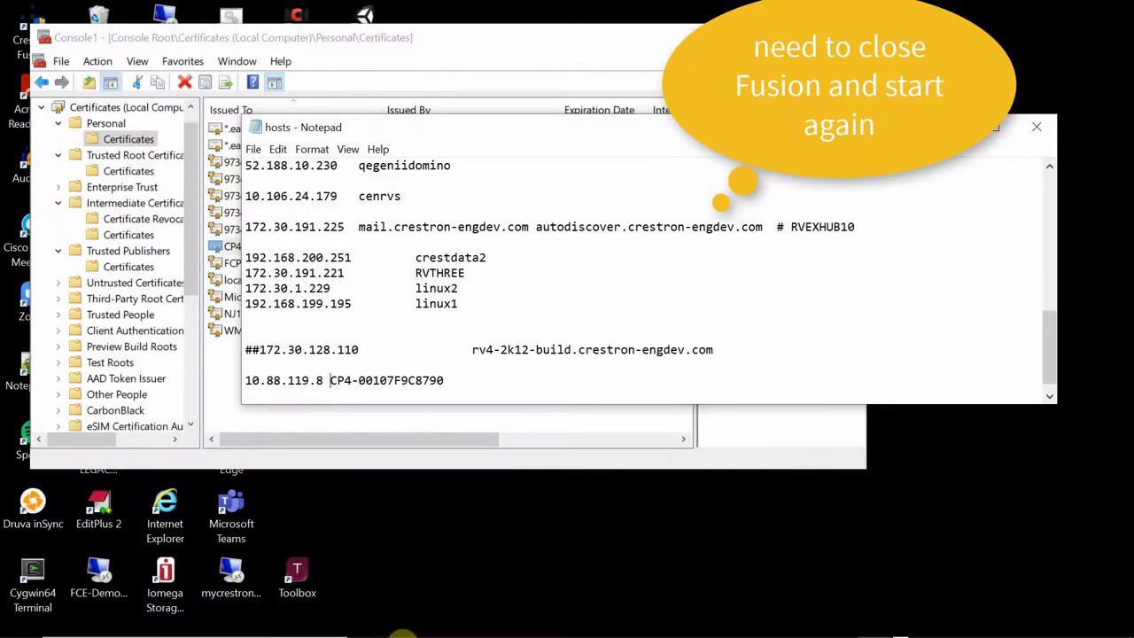
pyautogui.click(400, 621)
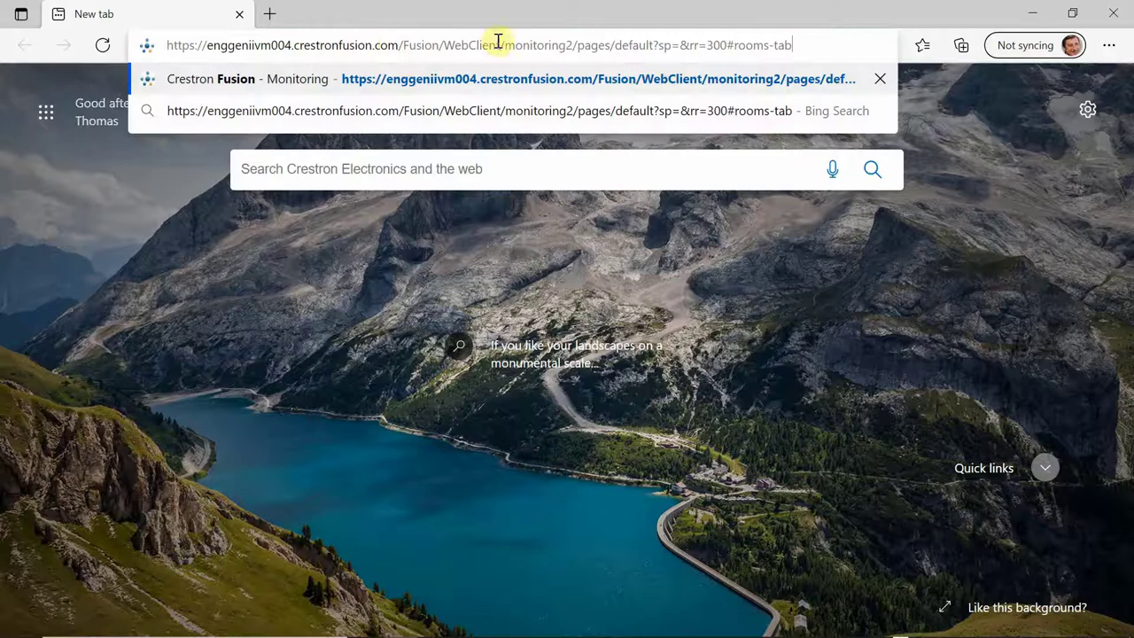
# Trim the address to /Fusion/WebClient, load it, and move on to the sign-in password
pyautogui.moveTo(501, 44); pyautogui.dragTo(876, 45)
pyautogui.press('BackSpace')
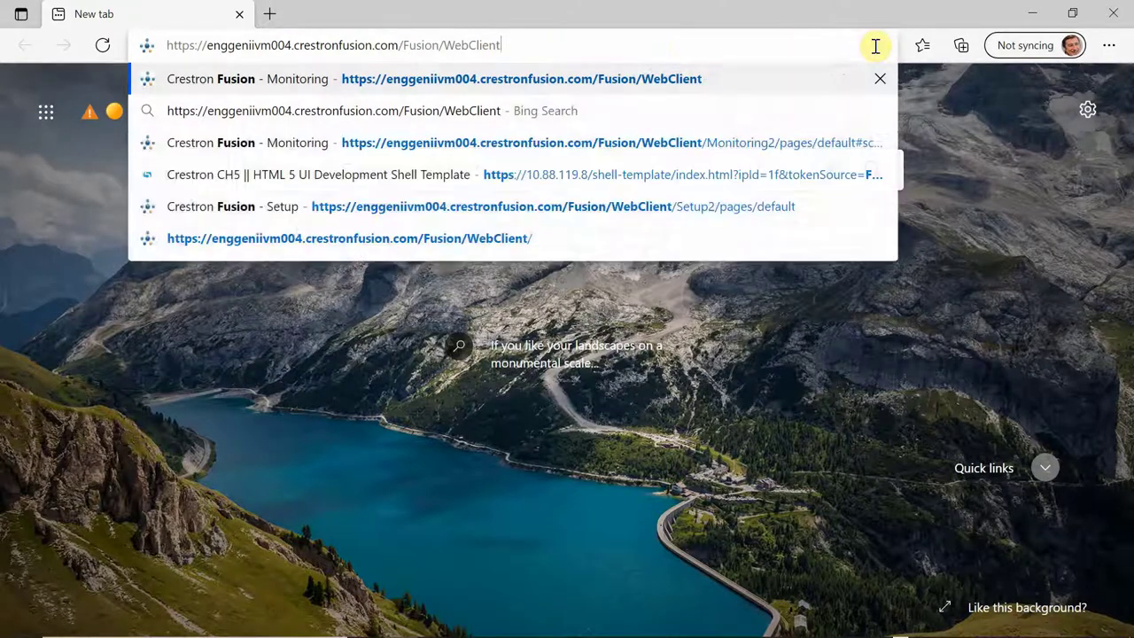
pyautogui.press('Return')
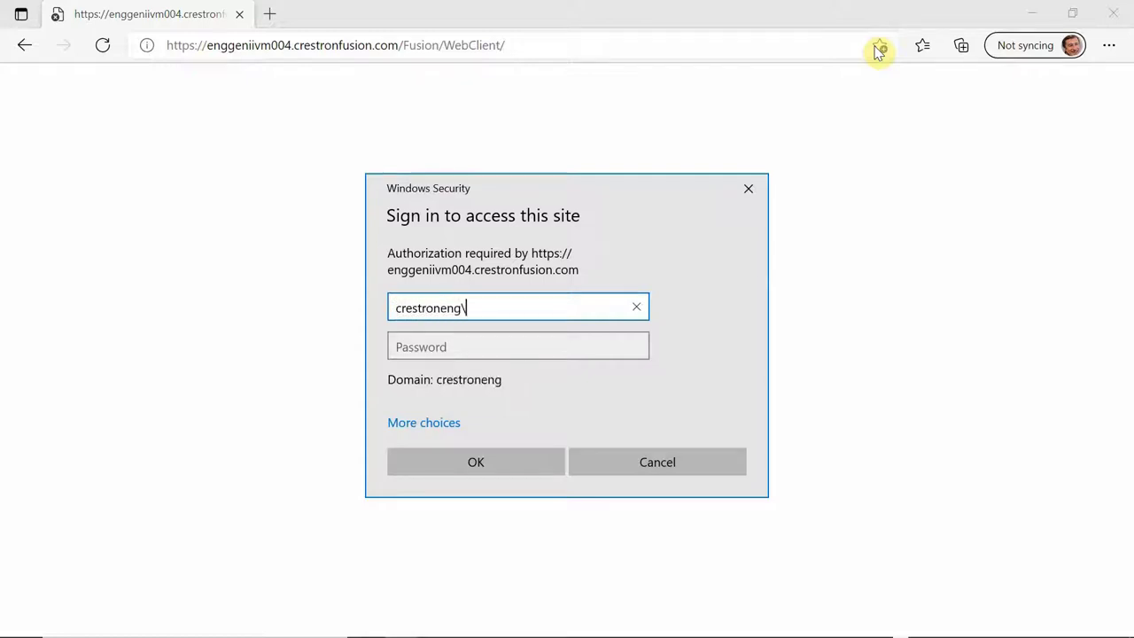
pyautogui.press('Tab')
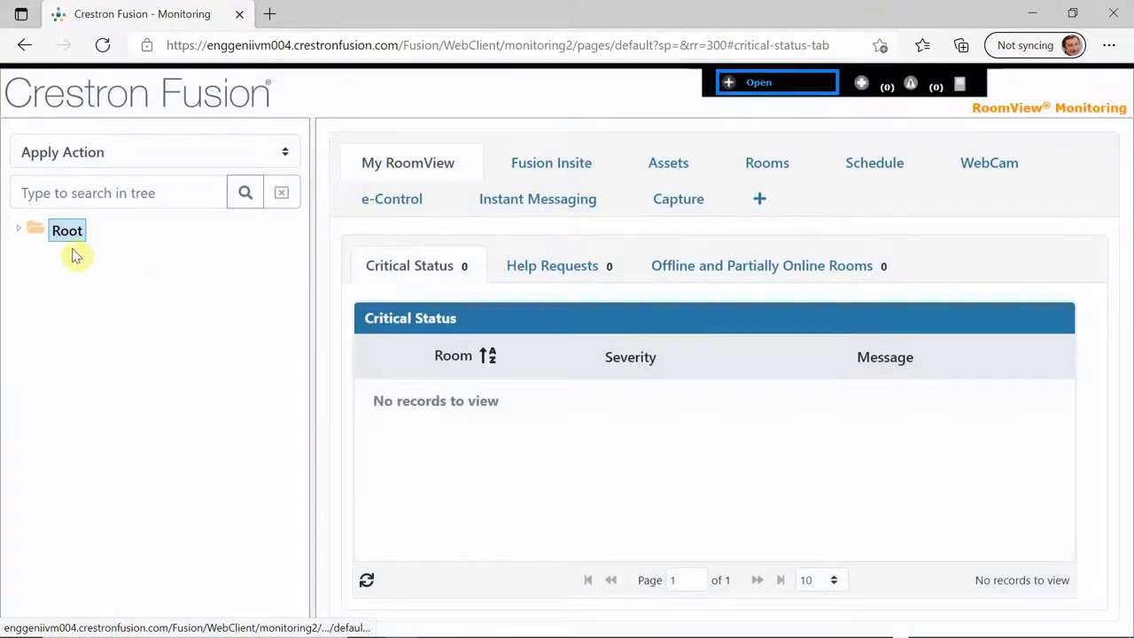
# Expand Root > Rooms > Fusion Rooms and select FR Room 002
pyautogui.moveTo(67, 232); pyautogui.dragTo(21, 230)
pyautogui.click(19, 228)
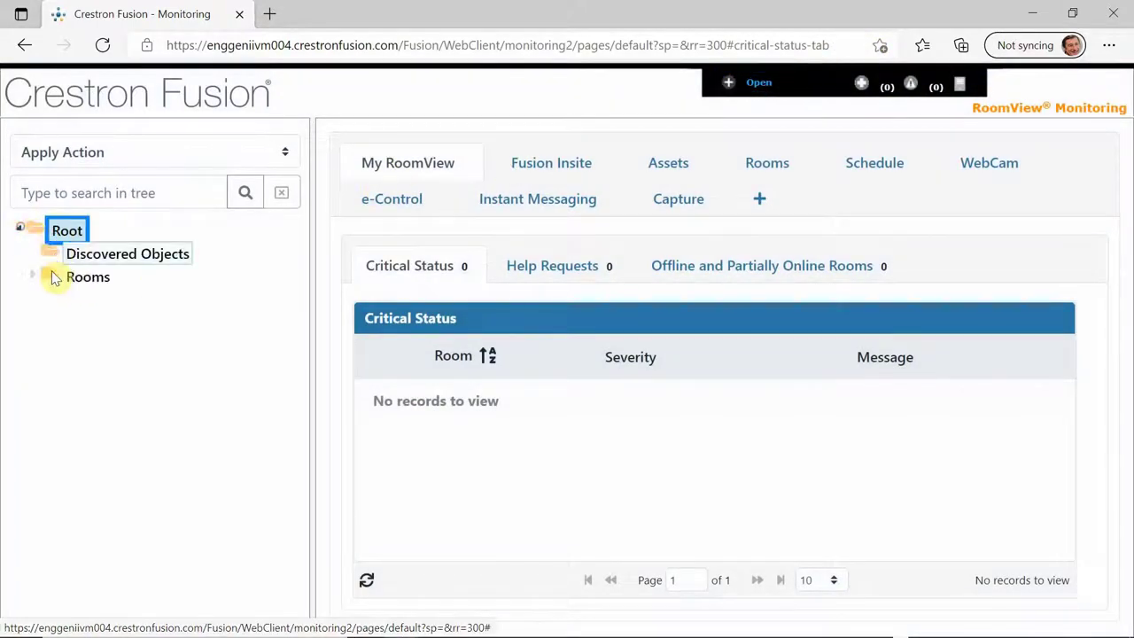
pyautogui.click(33, 277)
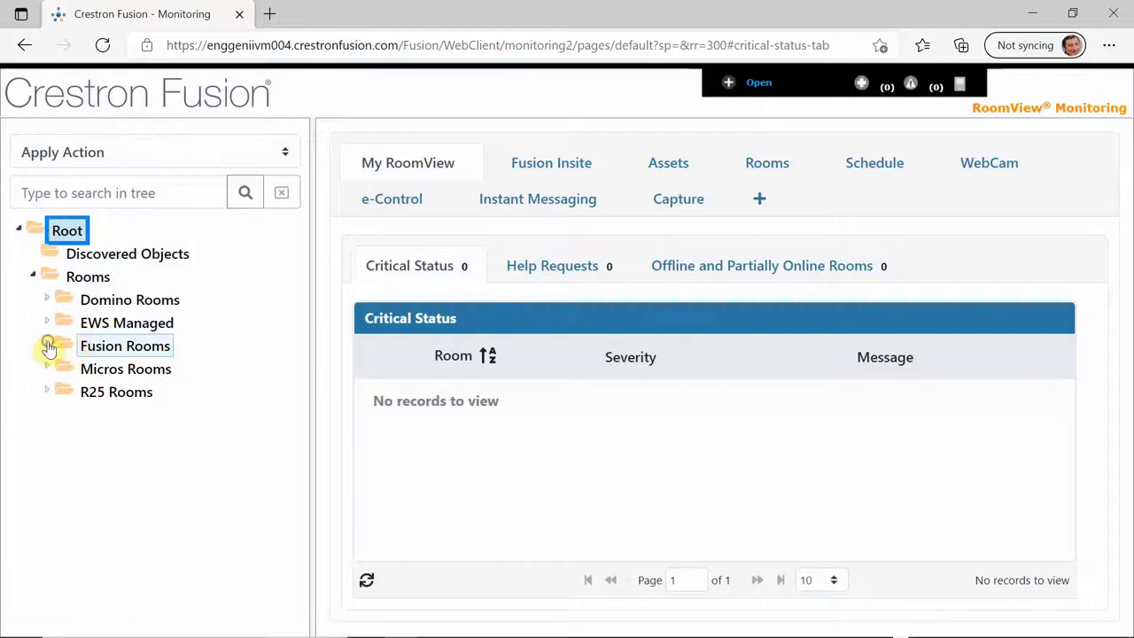
pyautogui.click(47, 346)
pyautogui.click(106, 393)
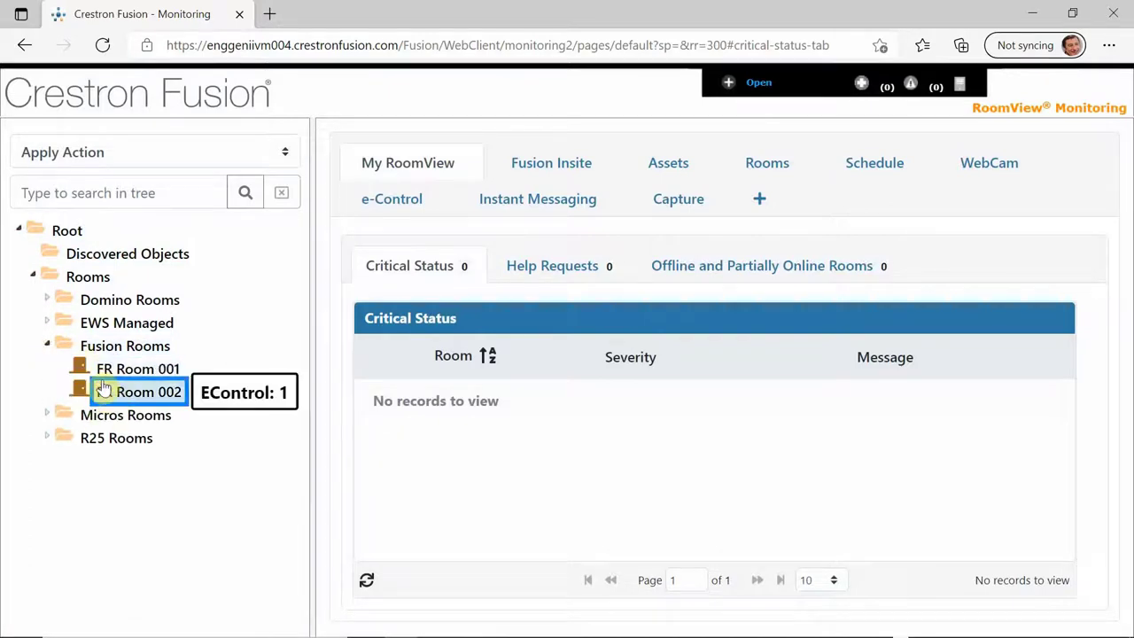
# Show FR Room 002's e-Control panel, now loading the x-Panel through the hostname URL
pyautogui.click(568, 168)
pyautogui.click(775, 165)
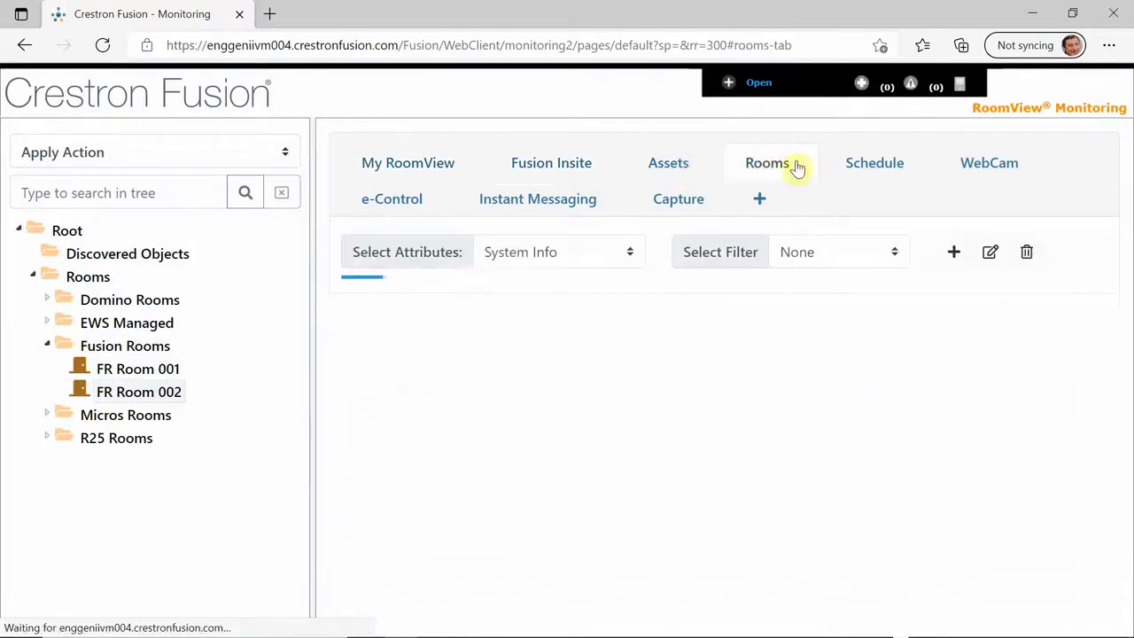
pyautogui.click(870, 168)
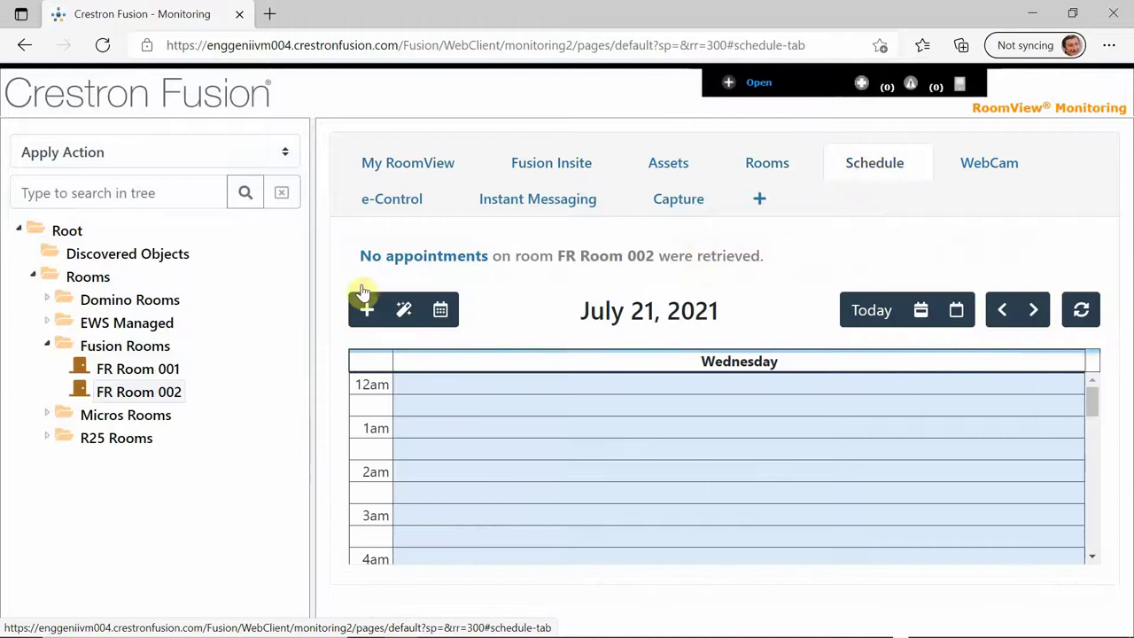
pyautogui.click(406, 210)
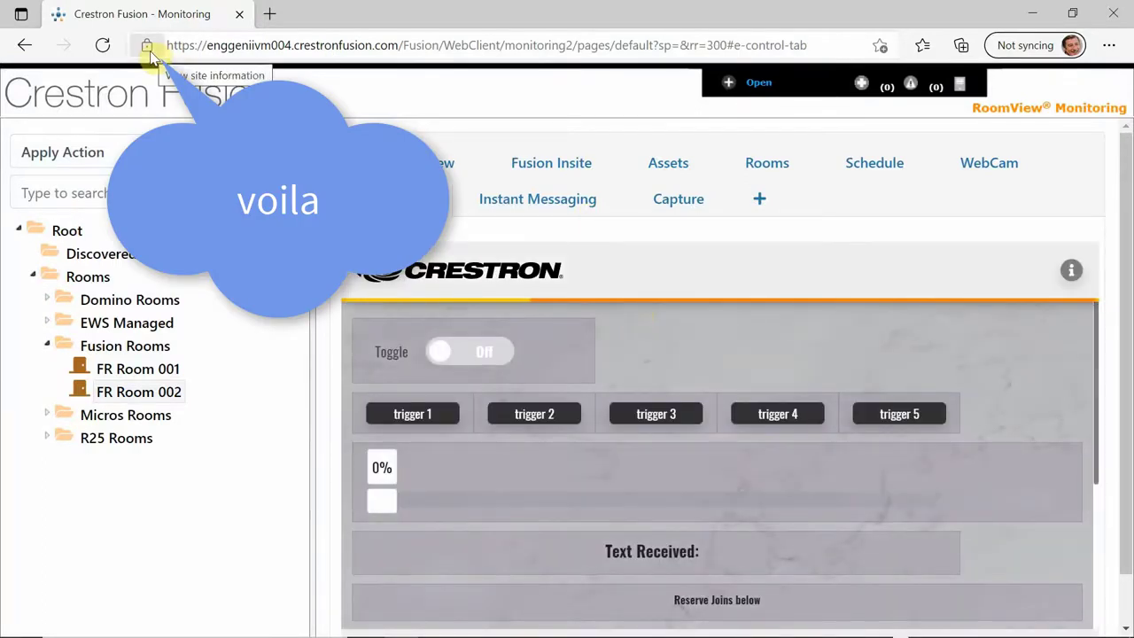
# Open Crestron Fusion's Setup area in a new browser tab beside the Monitoring tab
pyautogui.click(759, 82)
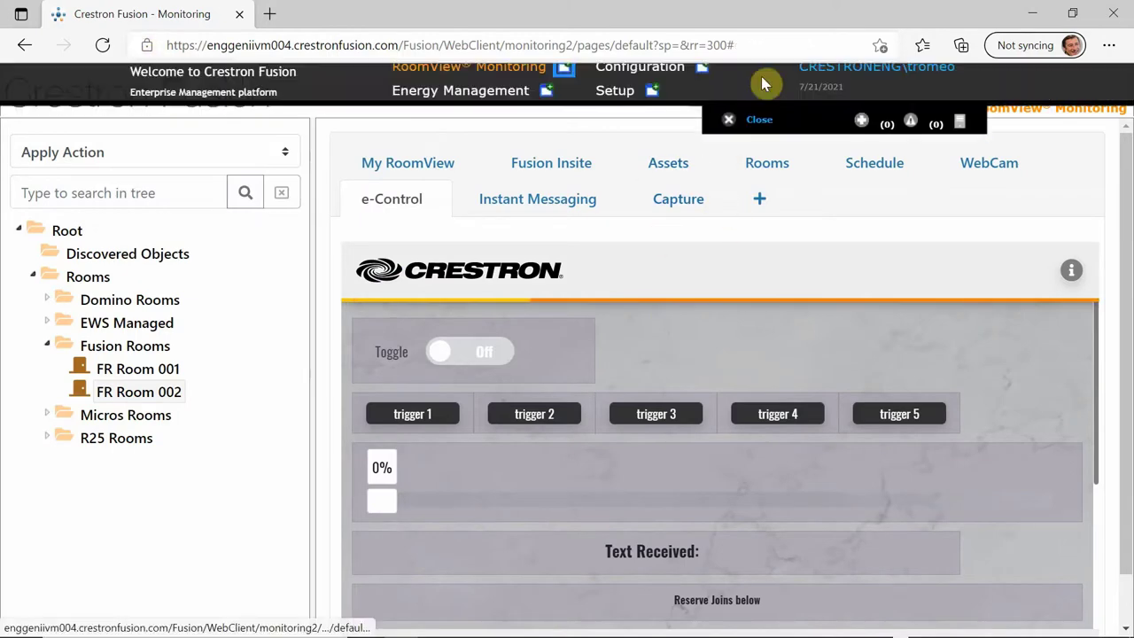
pyautogui.click(653, 115)
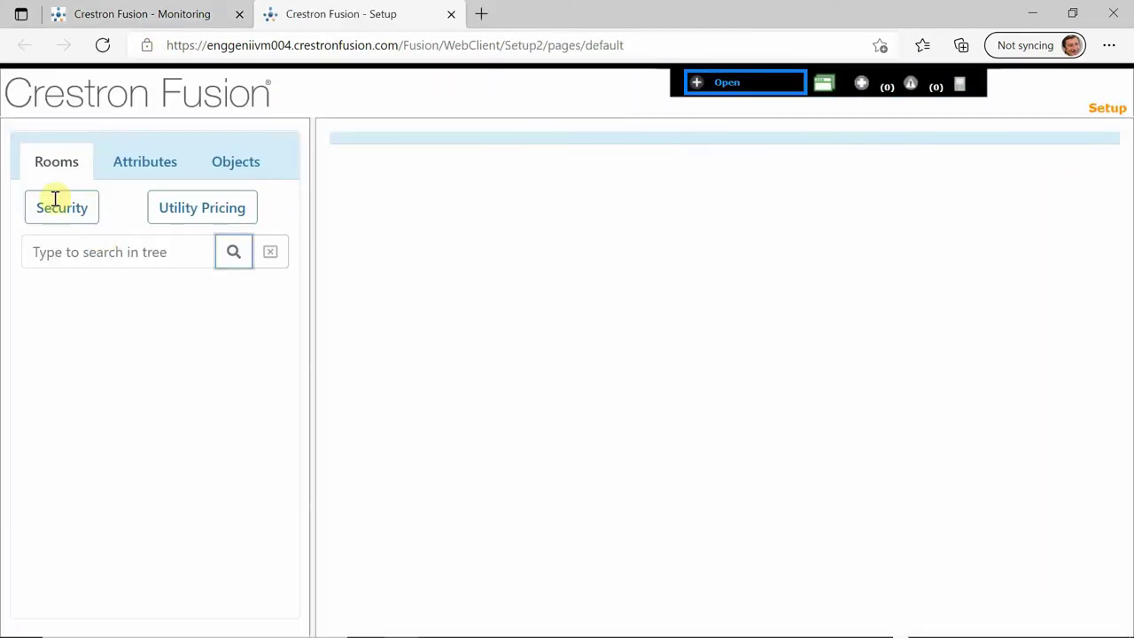